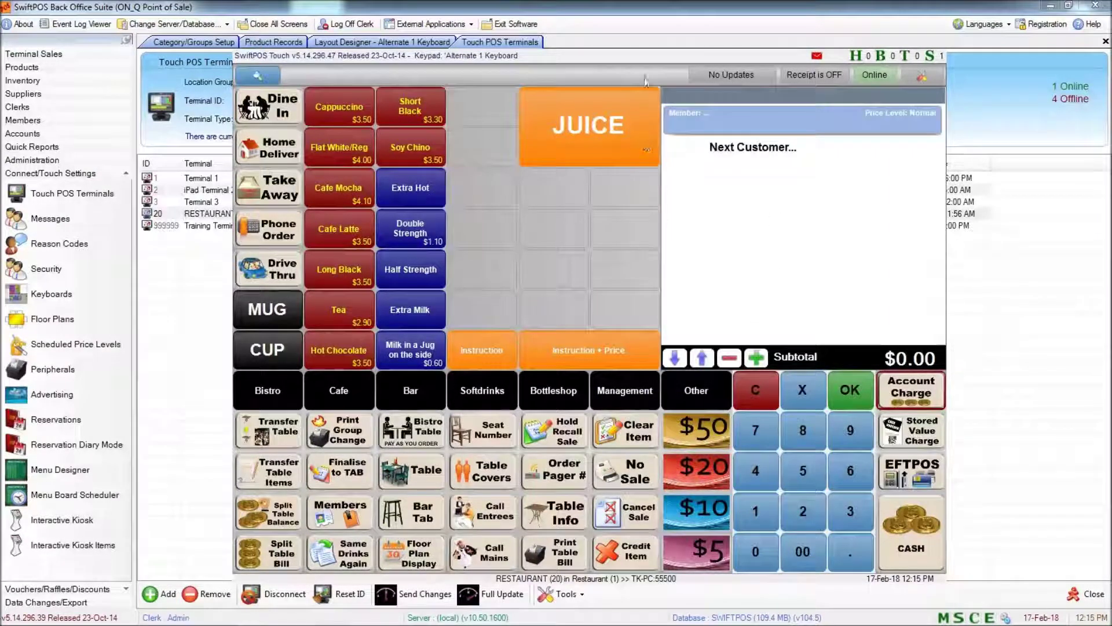
# Ring up Guava, Pineapple, Orange and Tomato juice from the JUICE popup list
pyautogui.click(613, 134)
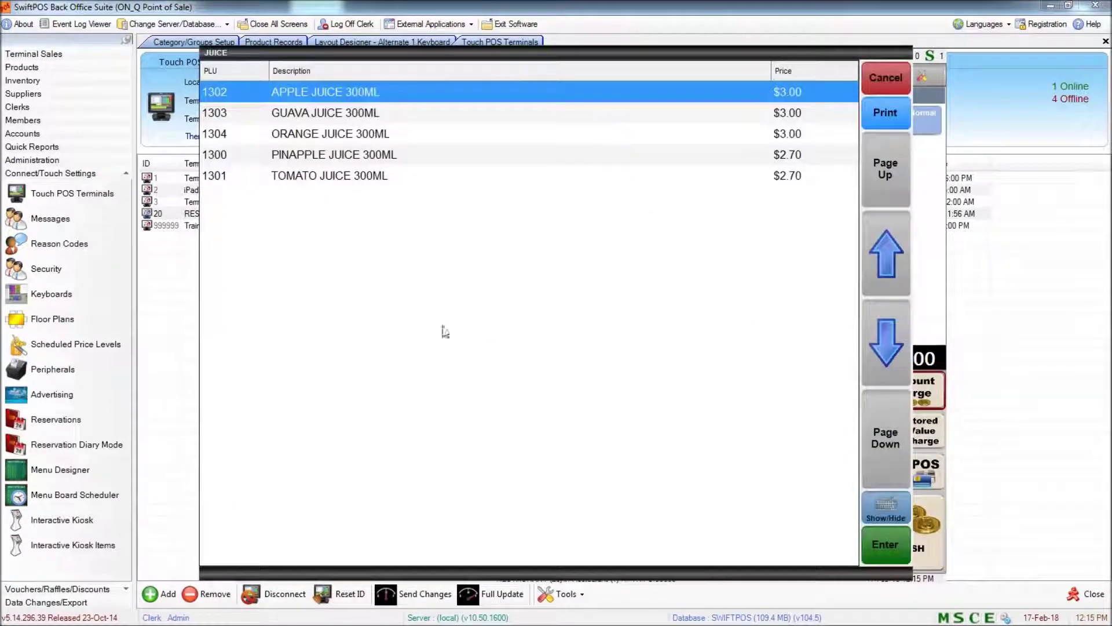
pyautogui.click(382, 112)
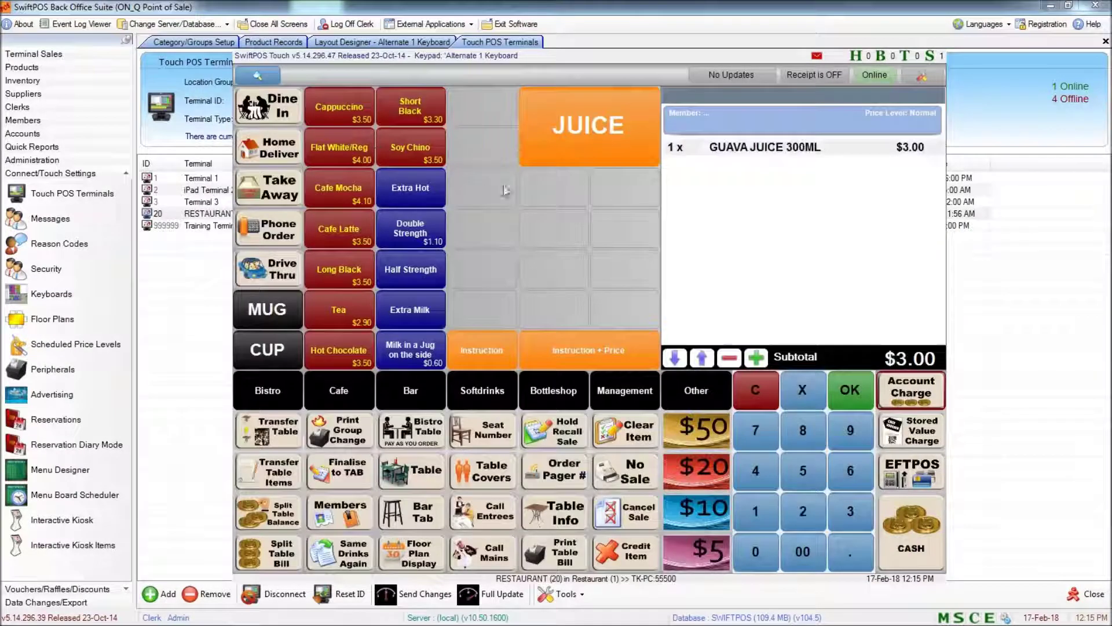
pyautogui.click(618, 163)
pyautogui.click(314, 155)
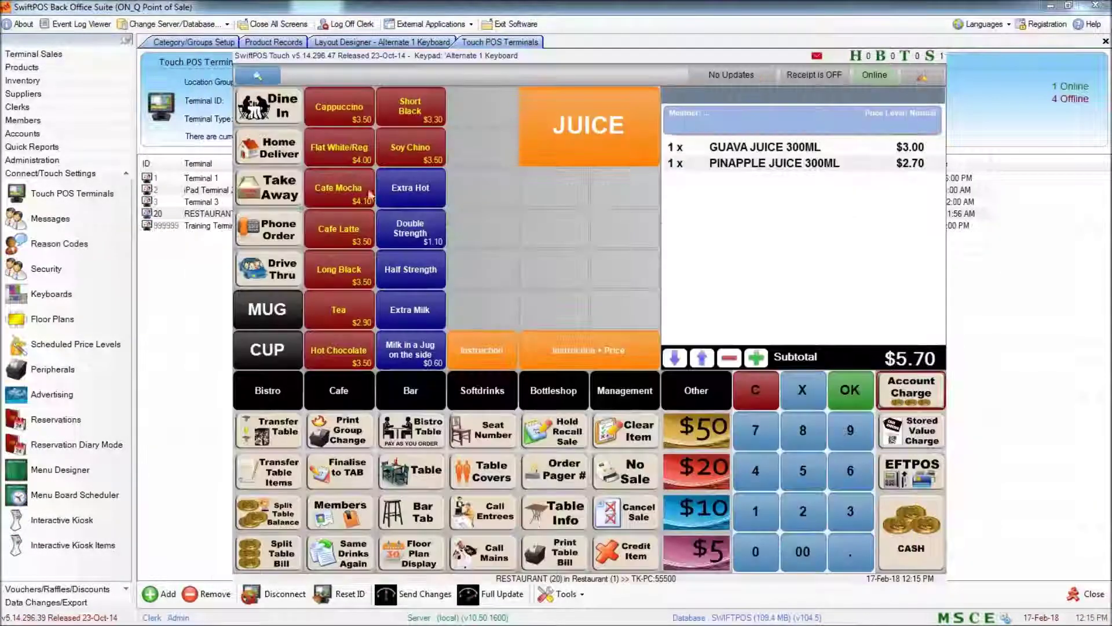
pyautogui.click(604, 141)
pyautogui.click(338, 140)
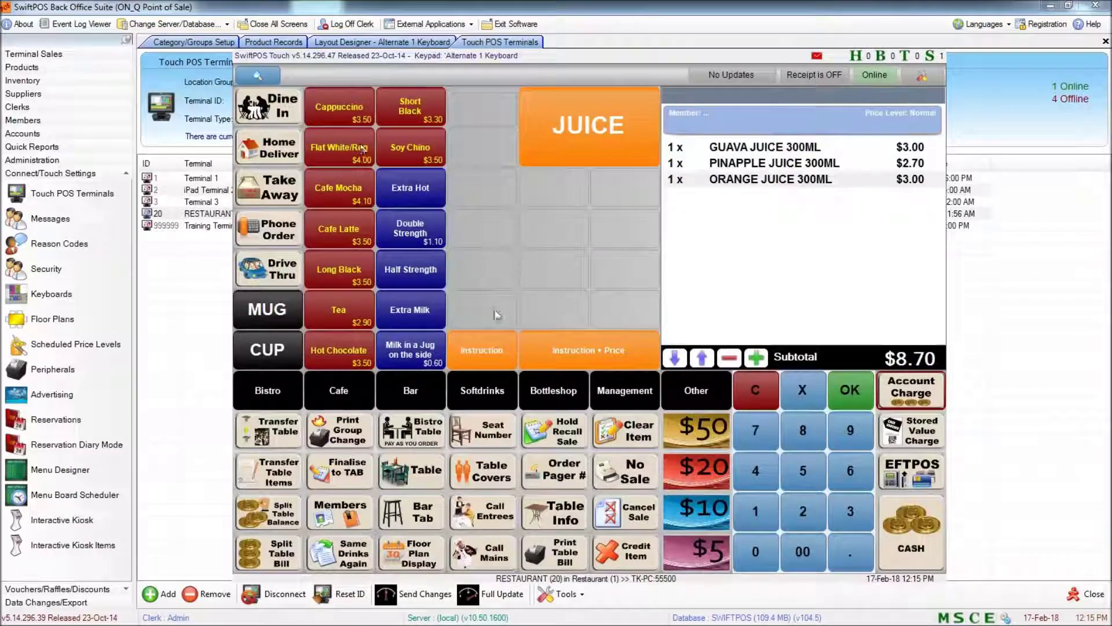
pyautogui.click(605, 155)
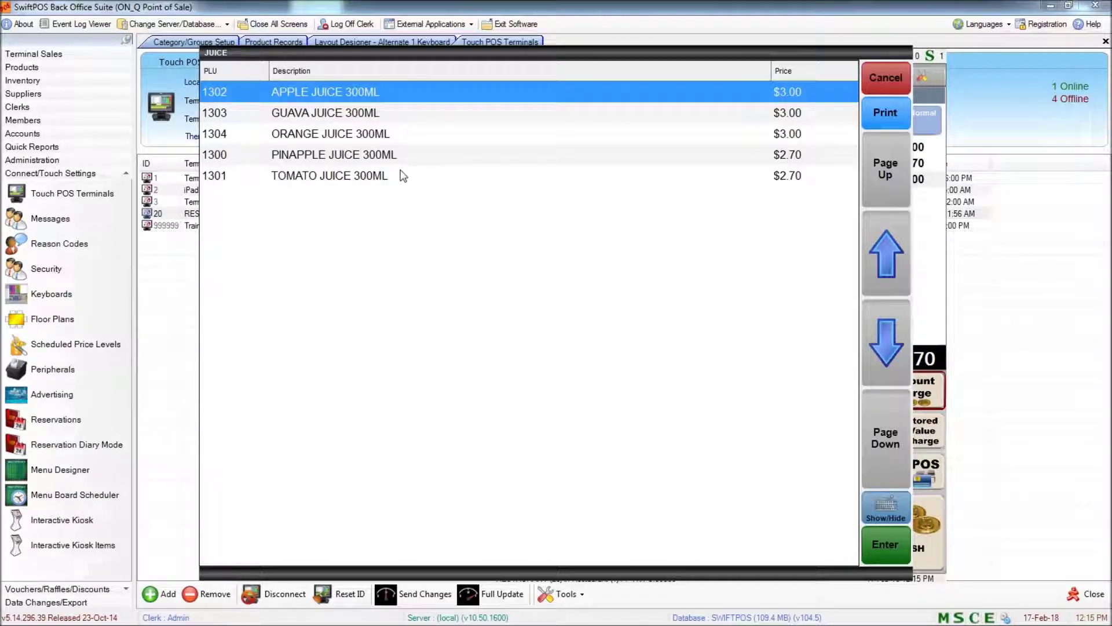
pyautogui.click(371, 179)
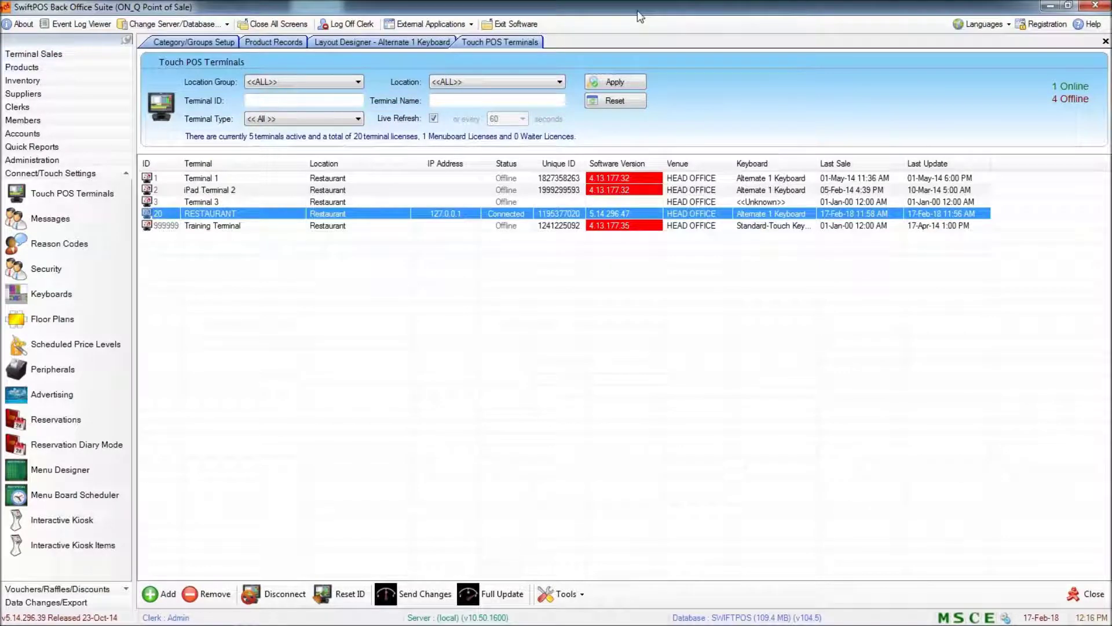
# In the Alternate 1 Keyboard layout, make the empty key below JUICE a Function Key
pyautogui.click(384, 46)
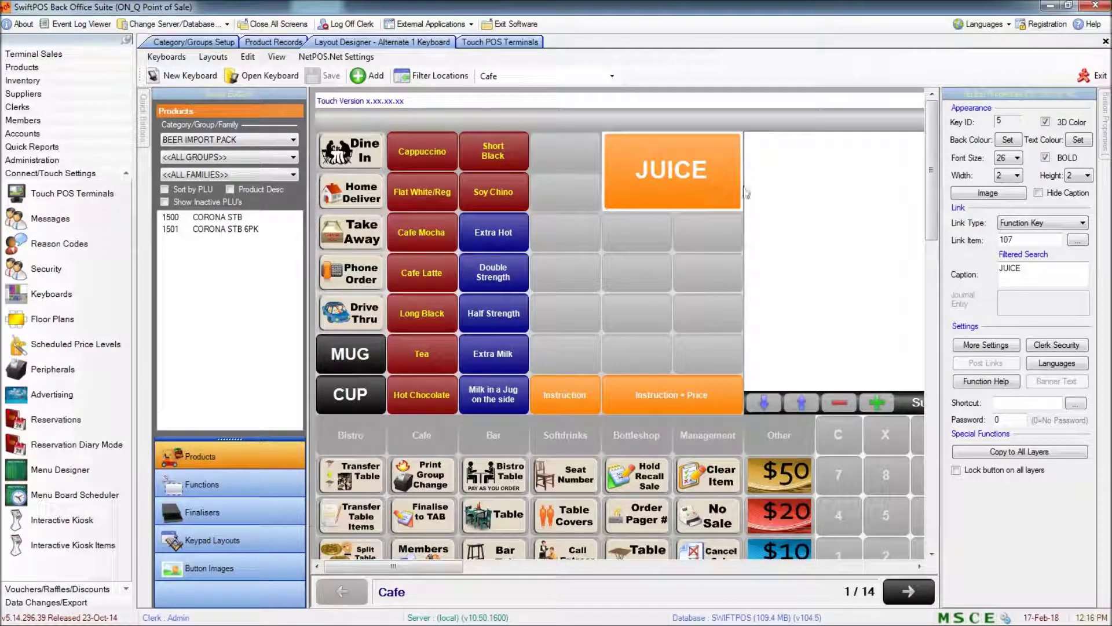
pyautogui.click(643, 233)
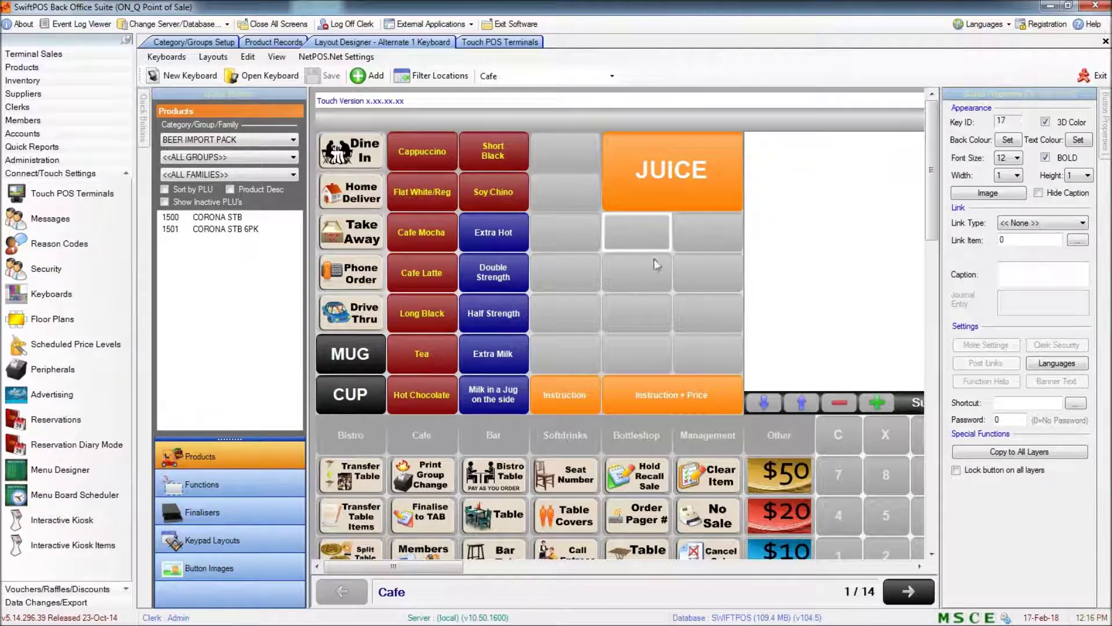
pyautogui.click(1063, 225)
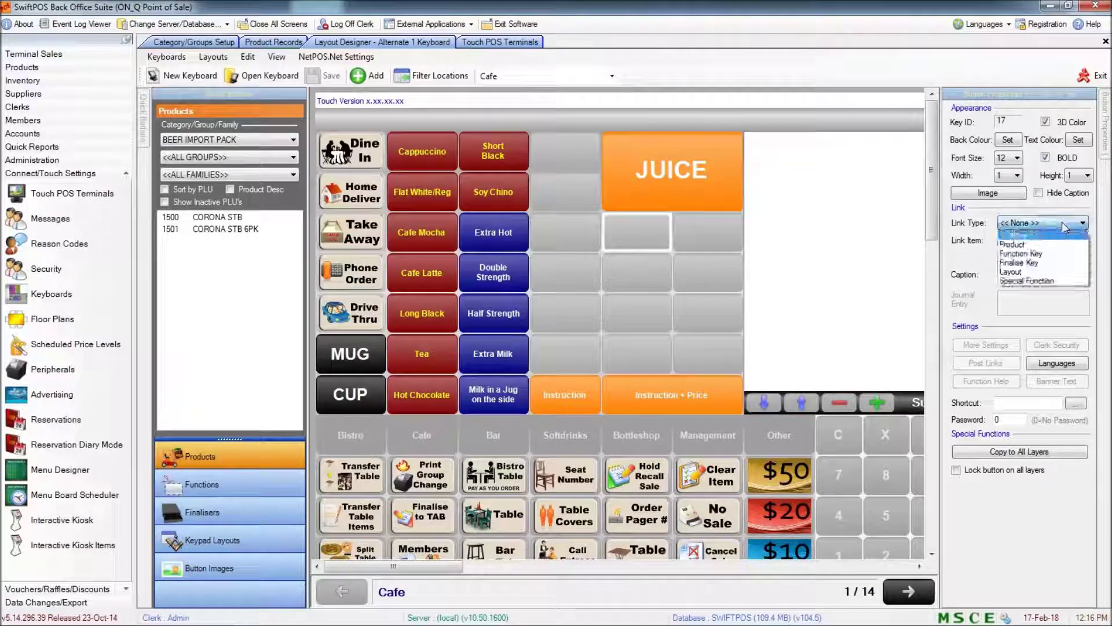
pyautogui.click(1052, 254)
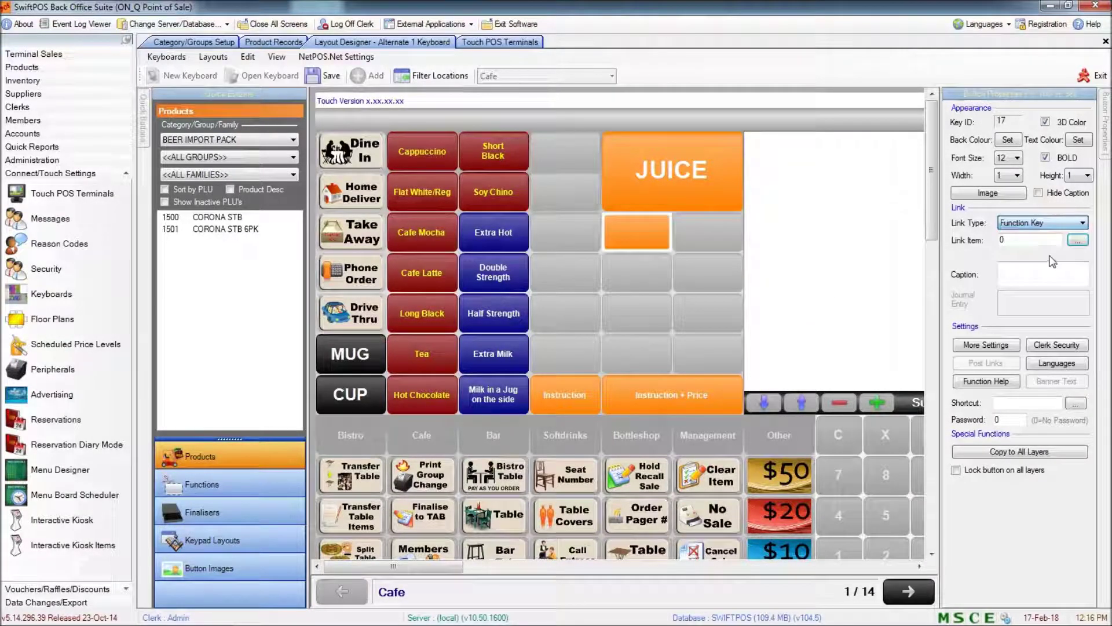
pyautogui.click(1078, 240)
# Link the new key to the Category Prompt function and size it 2 columns by 2 rows
pyautogui.write('ca')
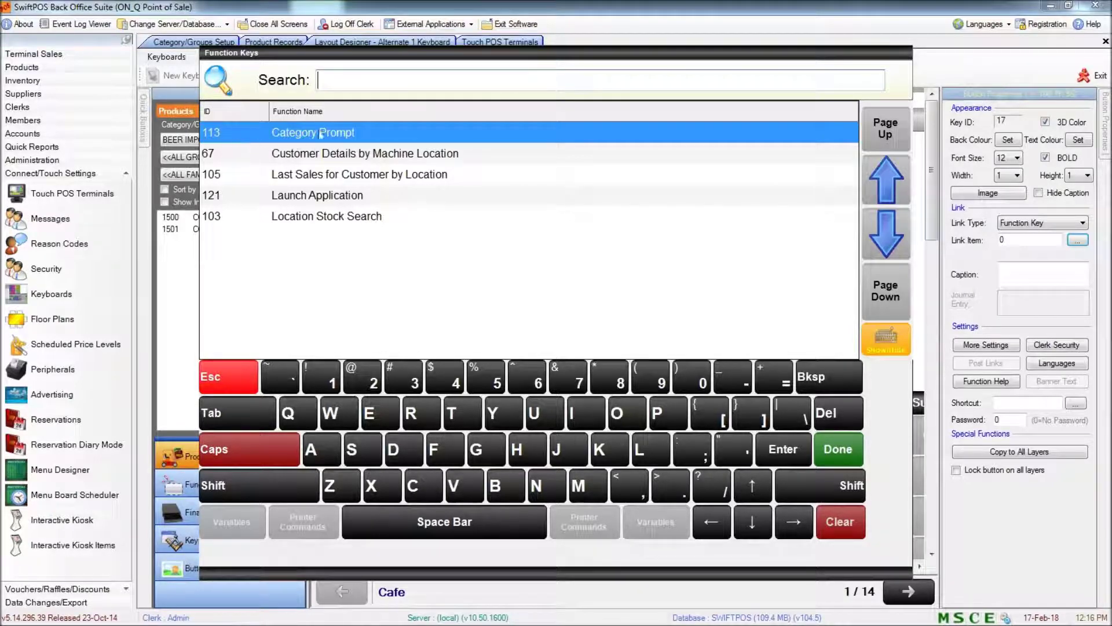
pyautogui.doubleClick(341, 134)
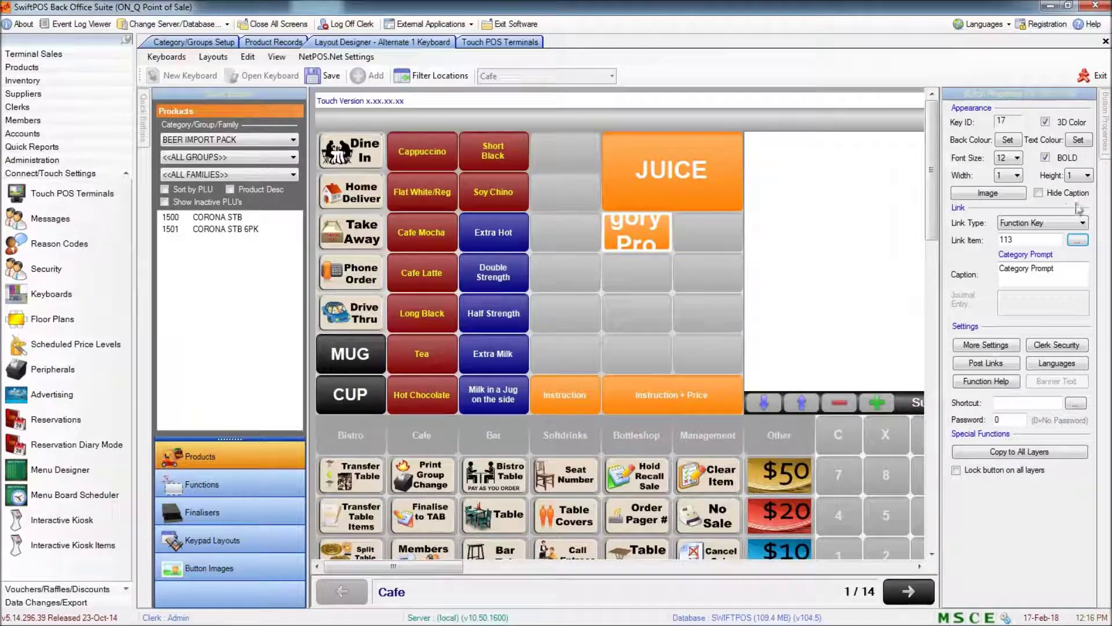
pyautogui.click(1003, 176)
pyautogui.click(999, 193)
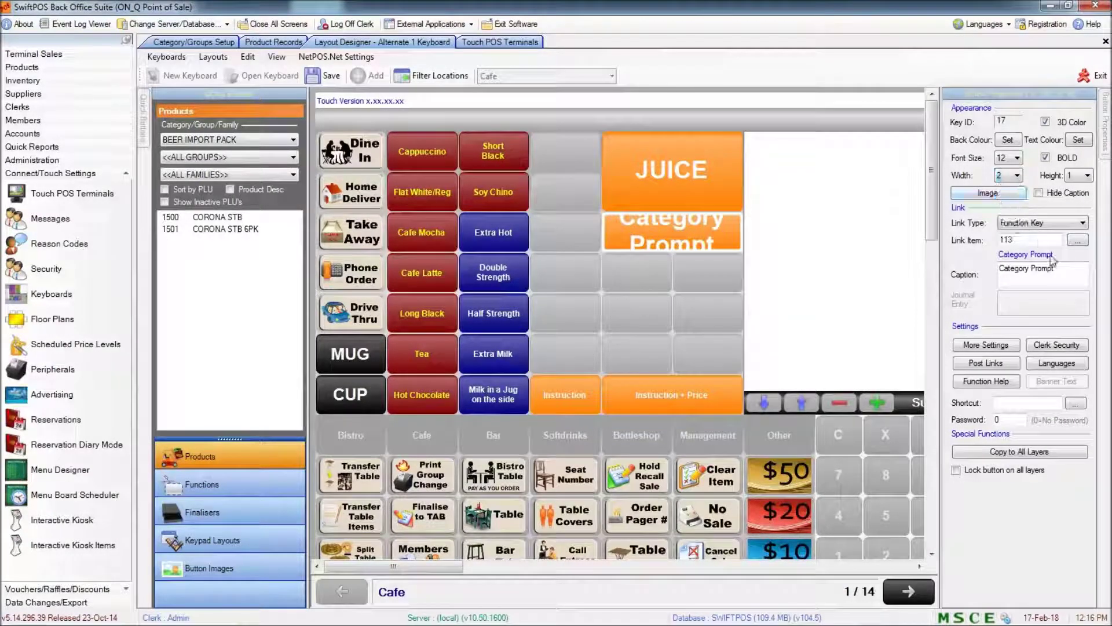
pyautogui.click(1080, 176)
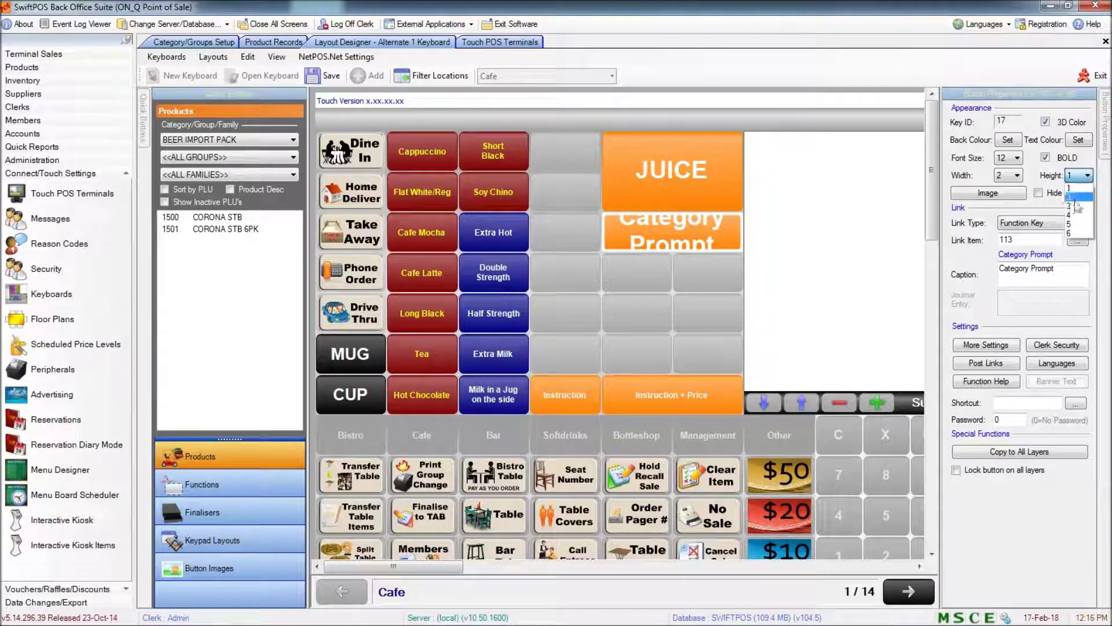
pyautogui.click(1074, 198)
# Compare against the JUICE key, then bring up the Category Prompt key's extra settings
pyautogui.click(657, 192)
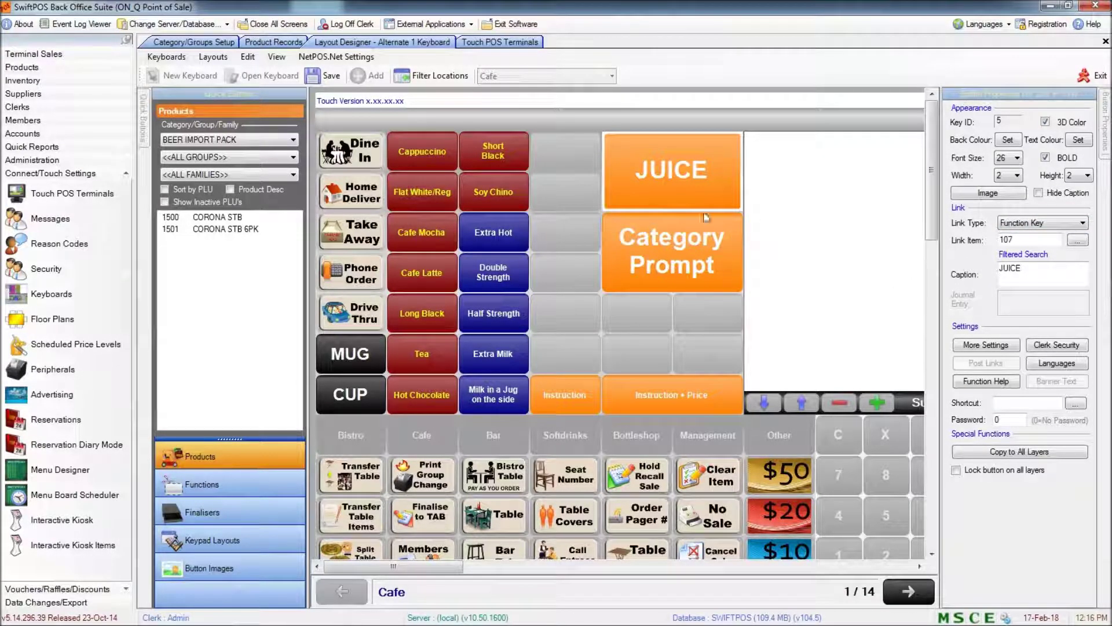
pyautogui.click(689, 250)
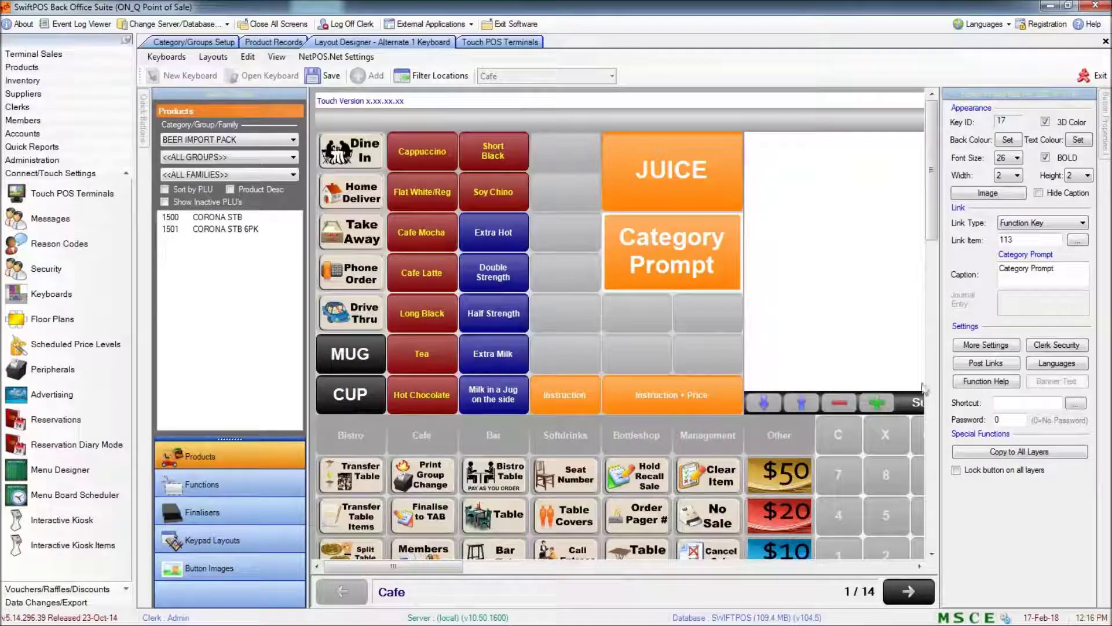
pyautogui.click(1001, 345)
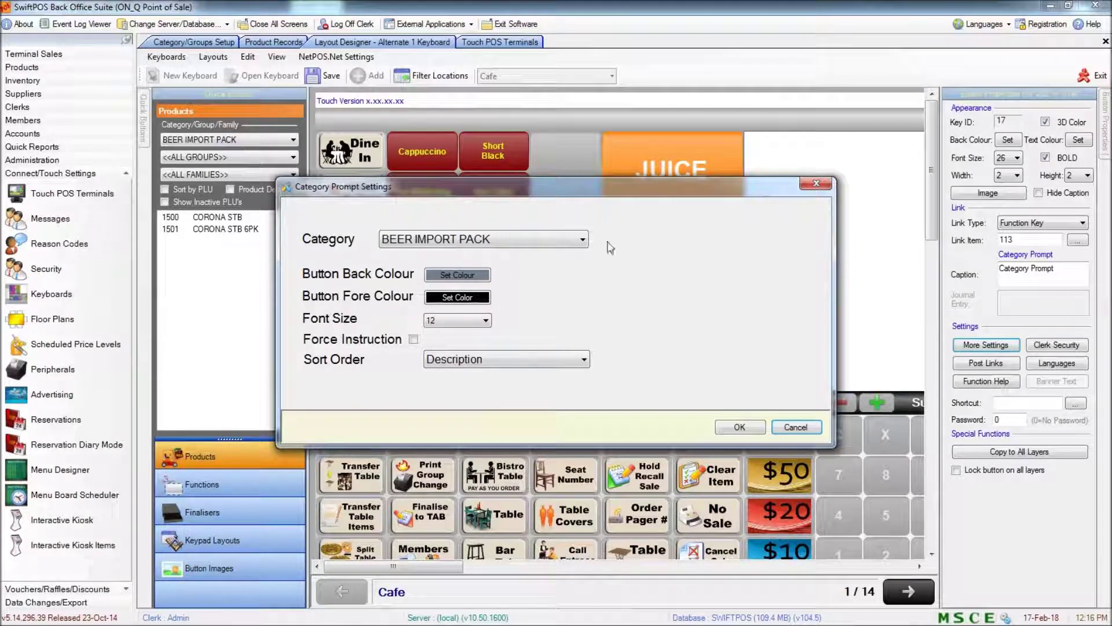
# Set the Category Prompt key's category to JUICE and confirm the settings
pyautogui.click(797, 429)
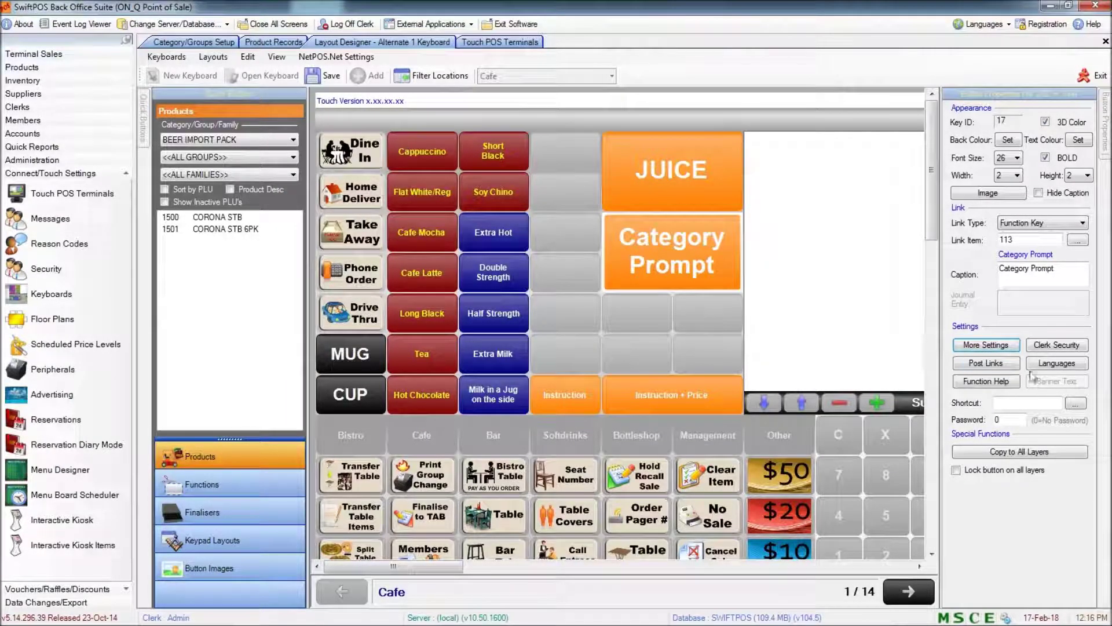
pyautogui.click(982, 347)
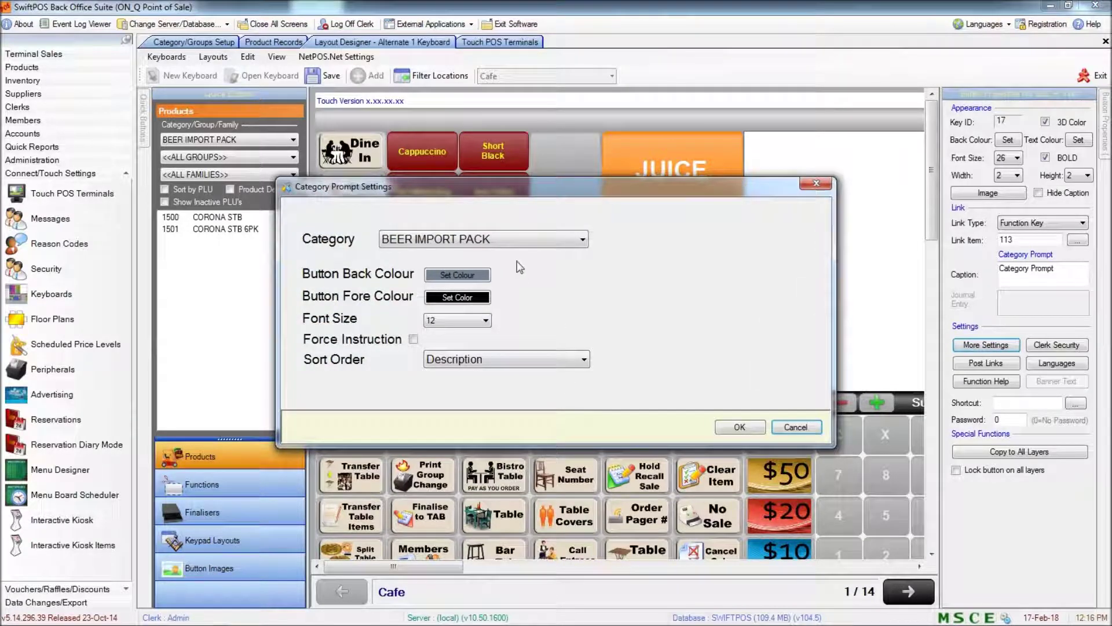
pyautogui.click(534, 240)
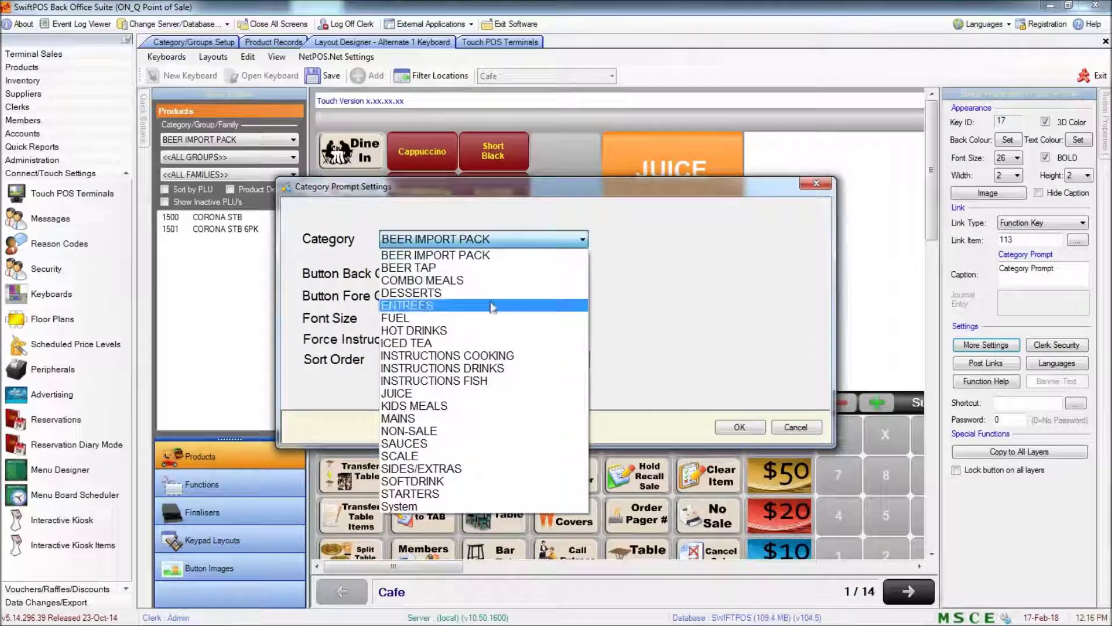
pyautogui.click(421, 394)
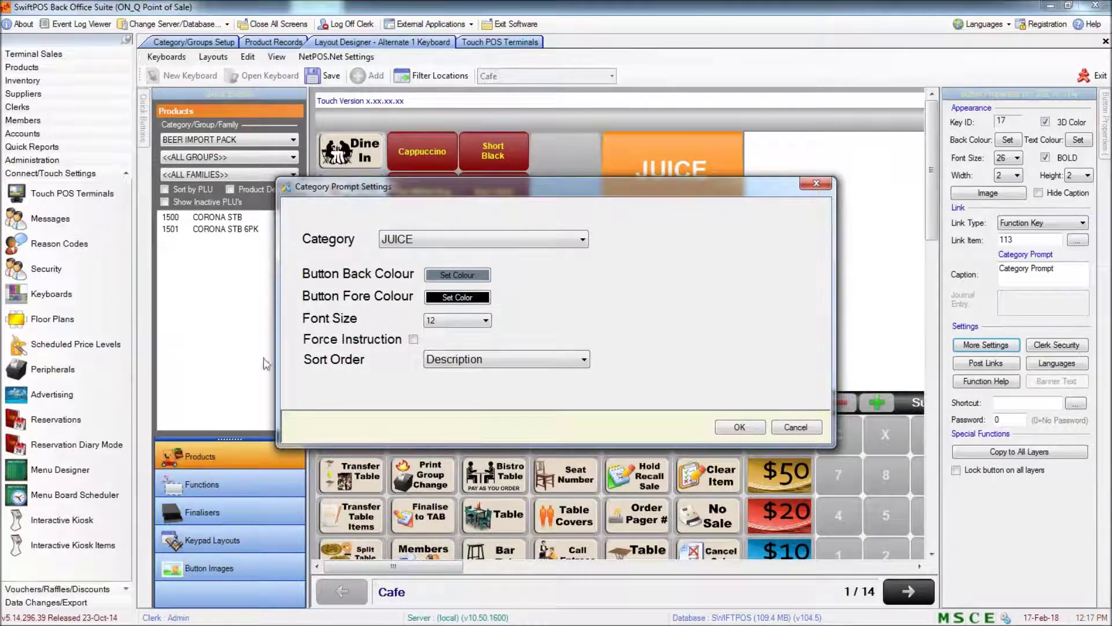
pyautogui.click(757, 427)
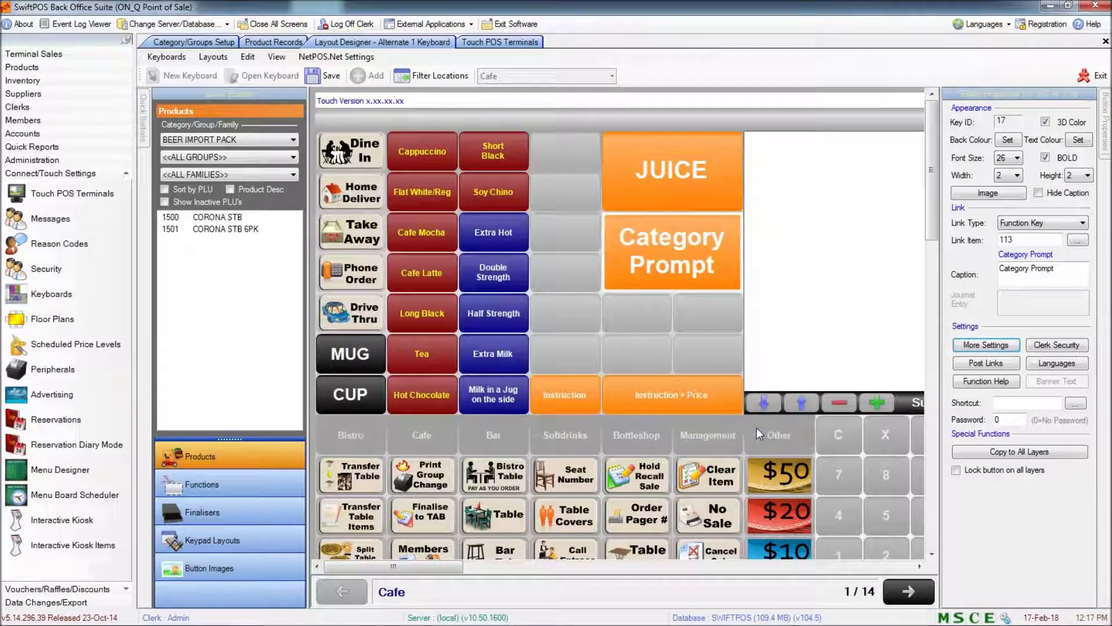
# Caption the key 'JUICE CAT PROMPT' at font size 20 and save the keyboard layout
pyautogui.write('JUIC')
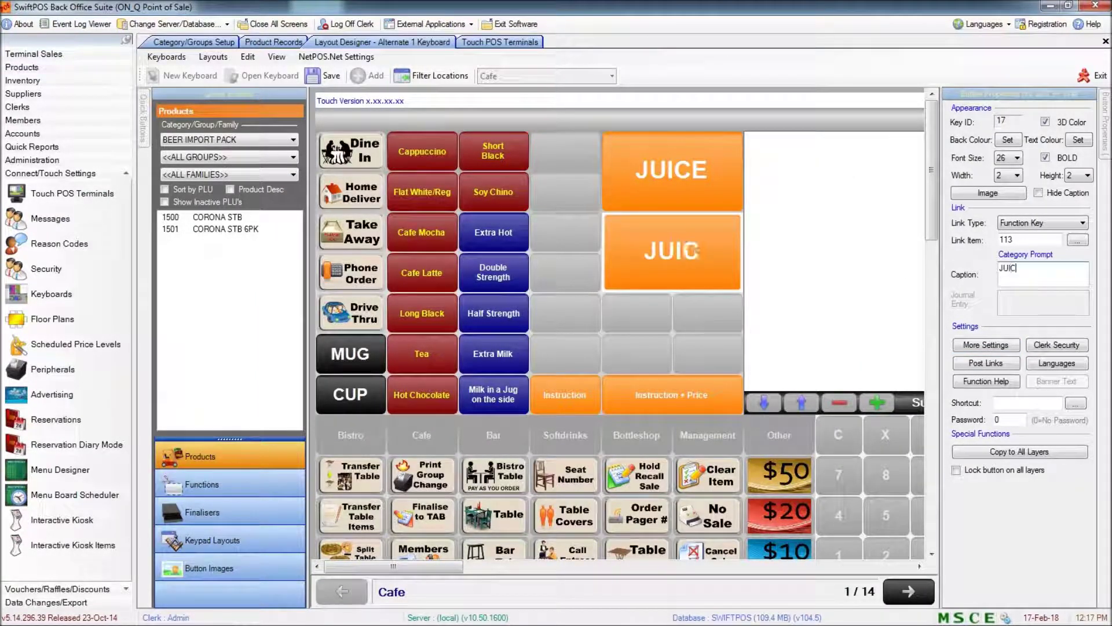
pyautogui.write('E CAT PROM')
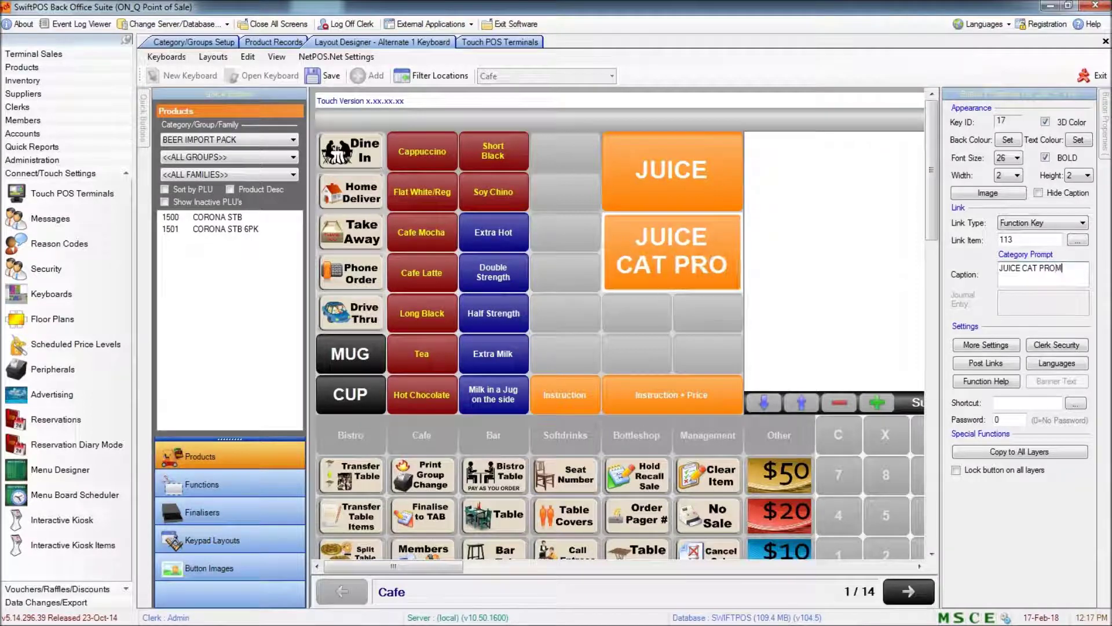
pyautogui.write('P')
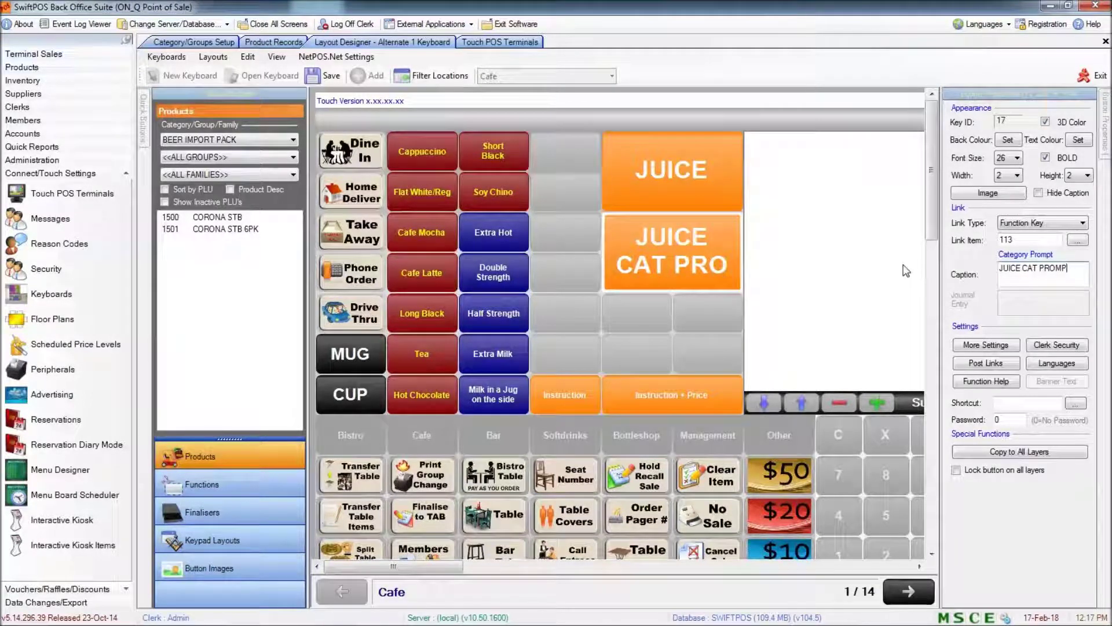
pyautogui.write('ST')
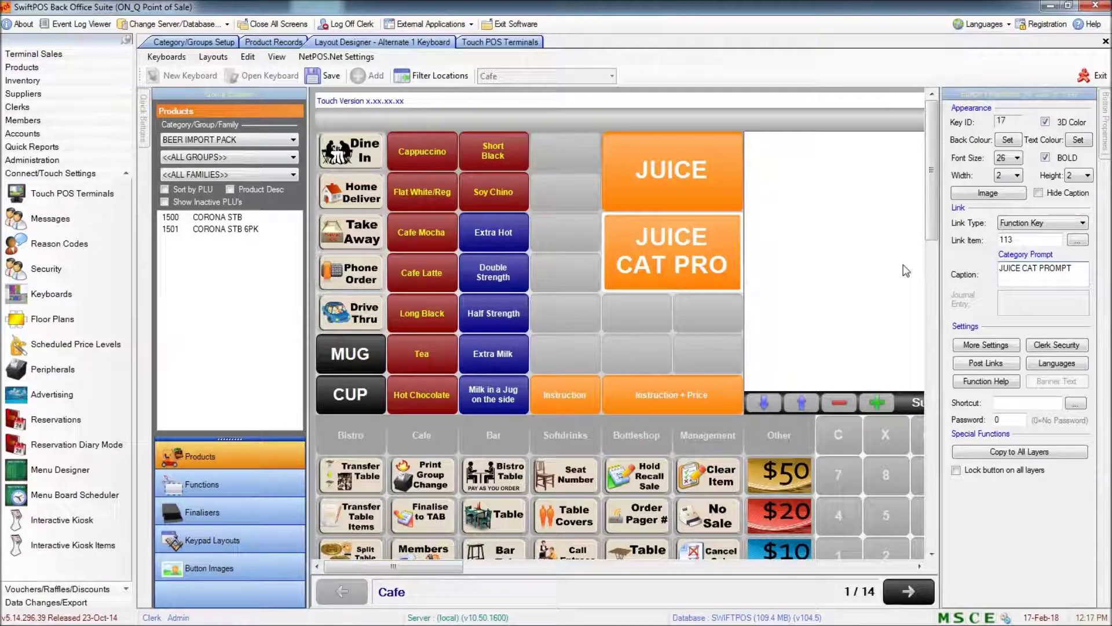
pyautogui.click(1014, 159)
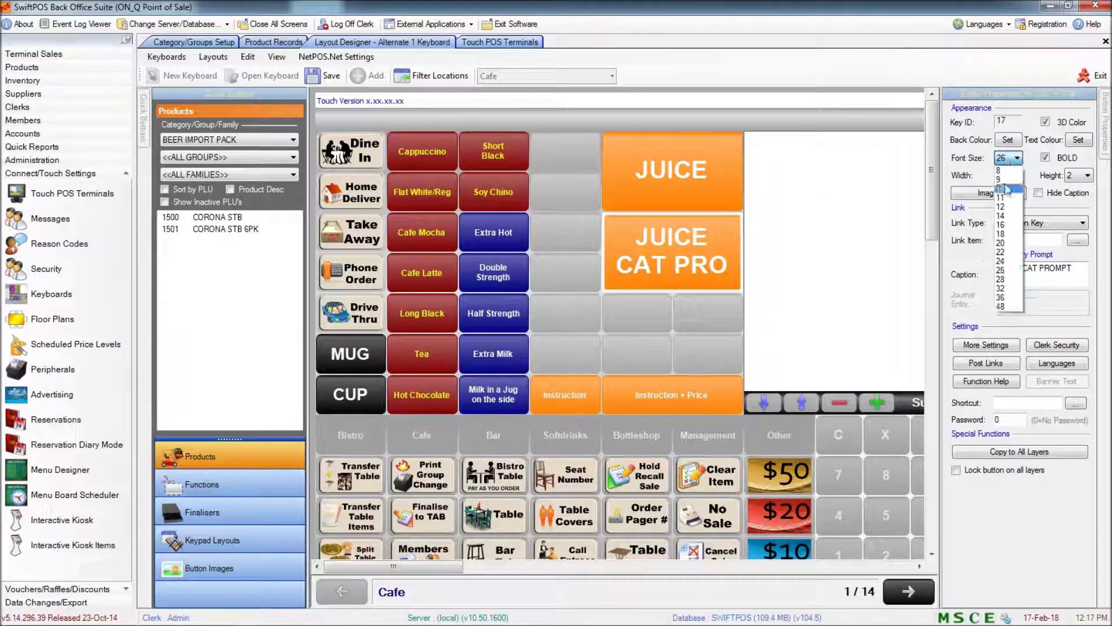
pyautogui.click(1009, 244)
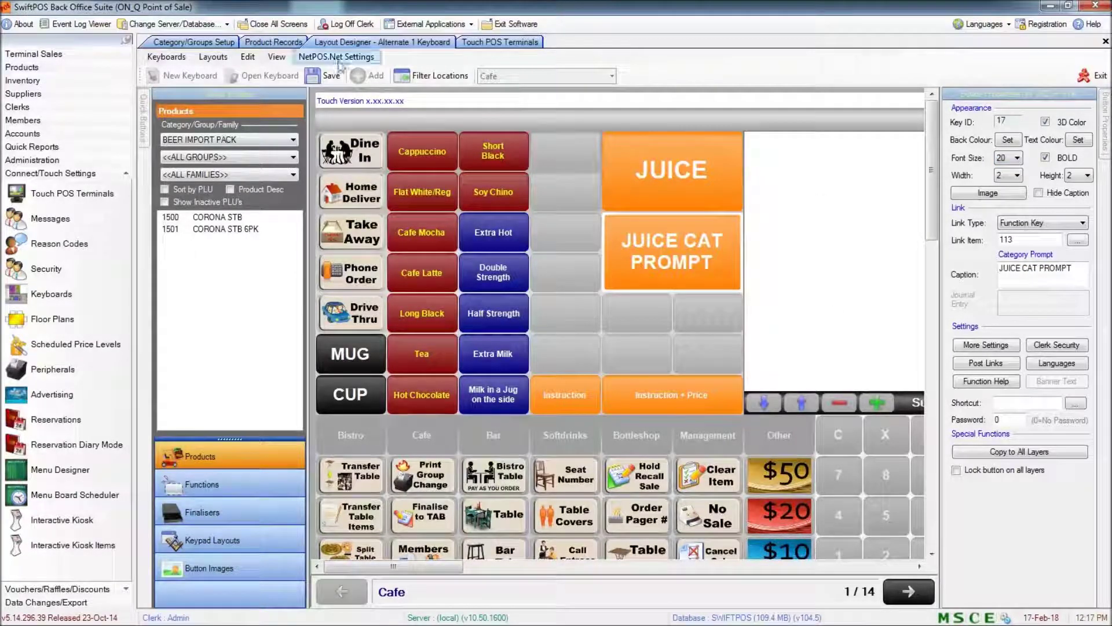
pyautogui.click(321, 77)
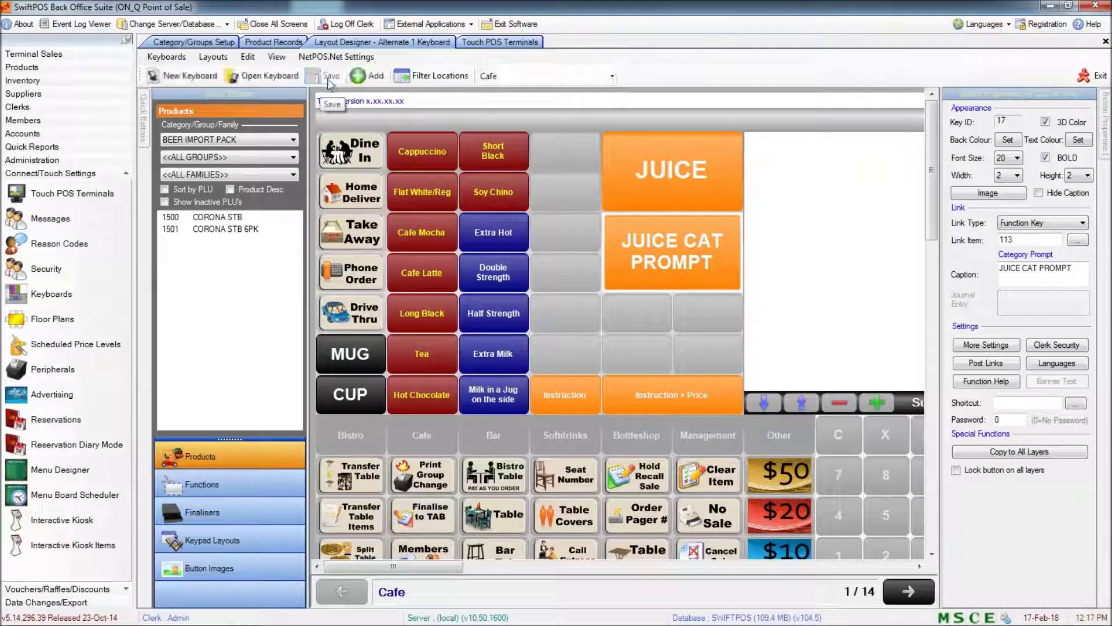
pyautogui.click(505, 41)
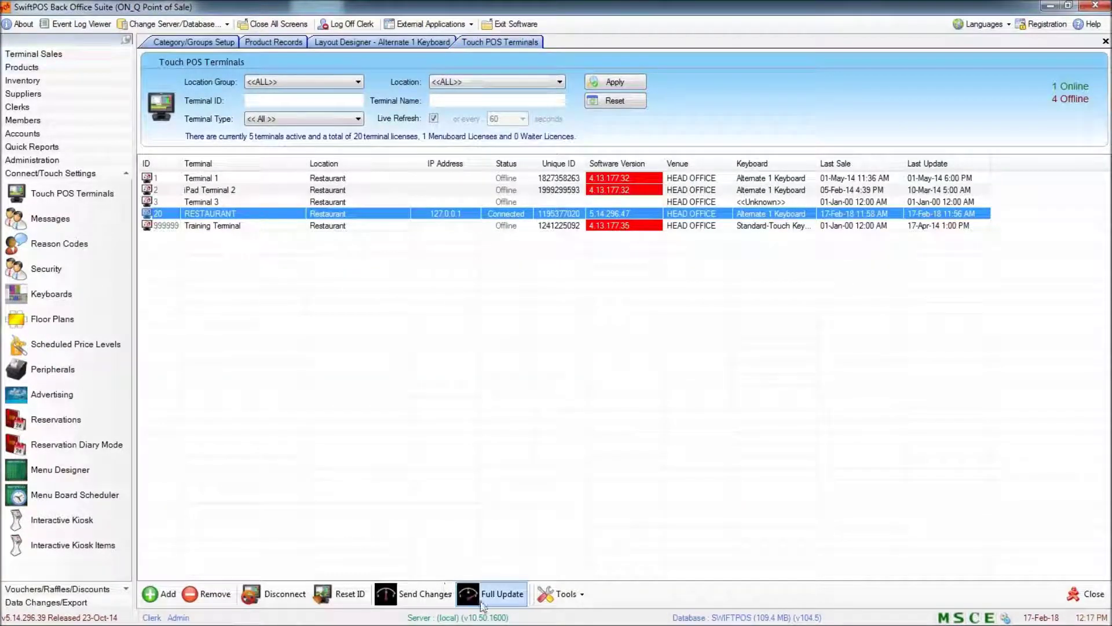
# Send a full update to the RESTAURANT terminal and acknowledge the confirmation
pyautogui.click(485, 595)
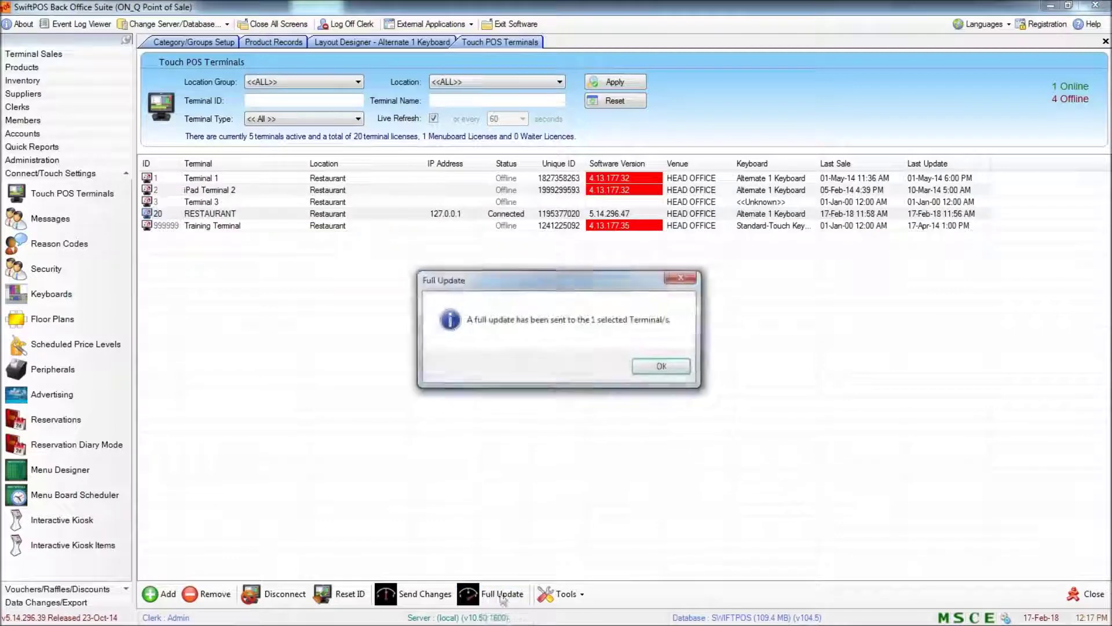
pyautogui.click(655, 371)
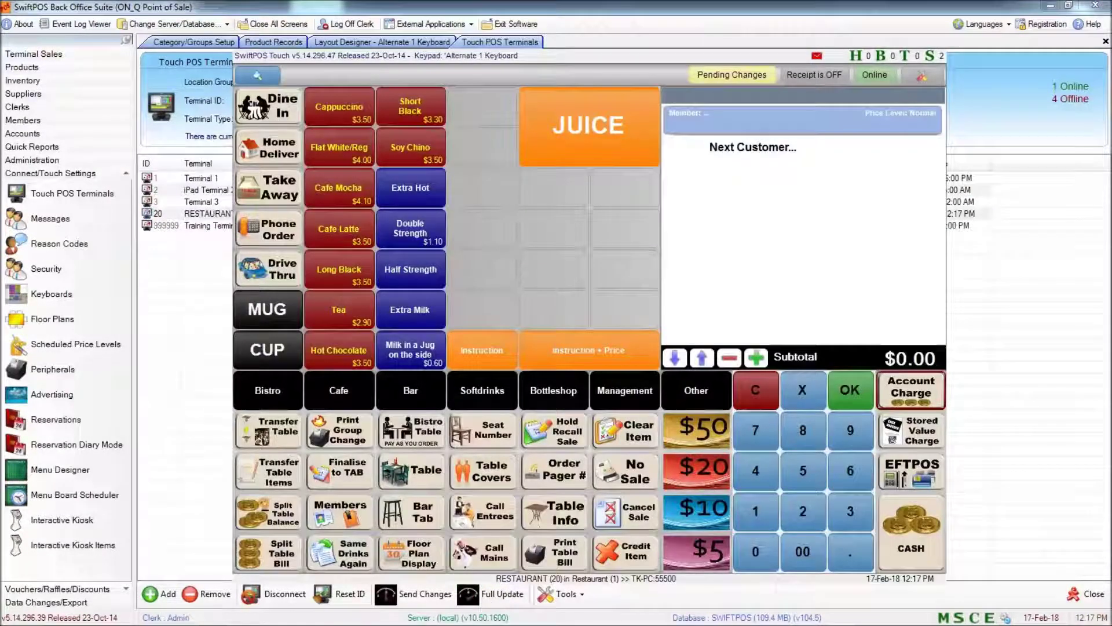
# Apply the pending full update, then add Apple, Guava and Tomato Juice via the category prompt
pyautogui.click(739, 76)
pyautogui.click(751, 94)
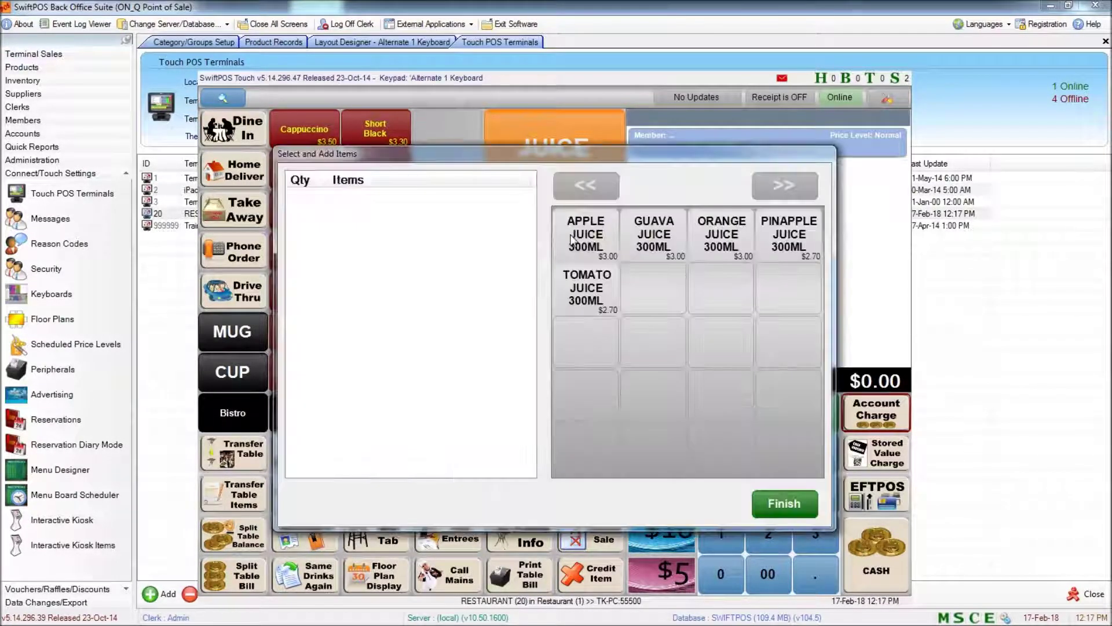
pyautogui.click(574, 239)
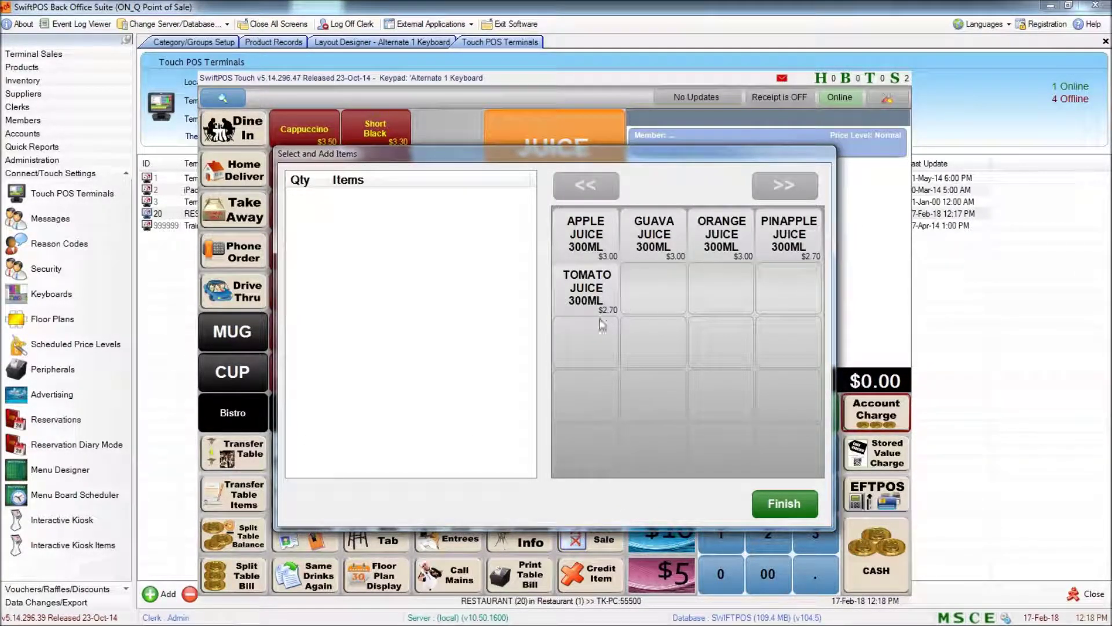
pyautogui.click(593, 259)
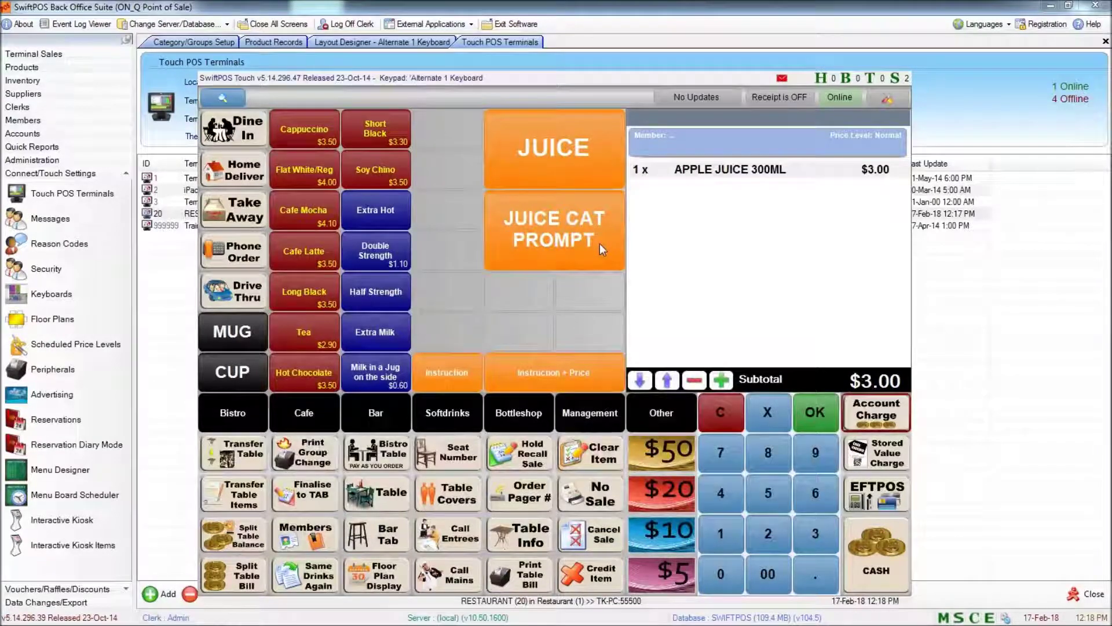
pyautogui.click(600, 243)
pyautogui.click(682, 254)
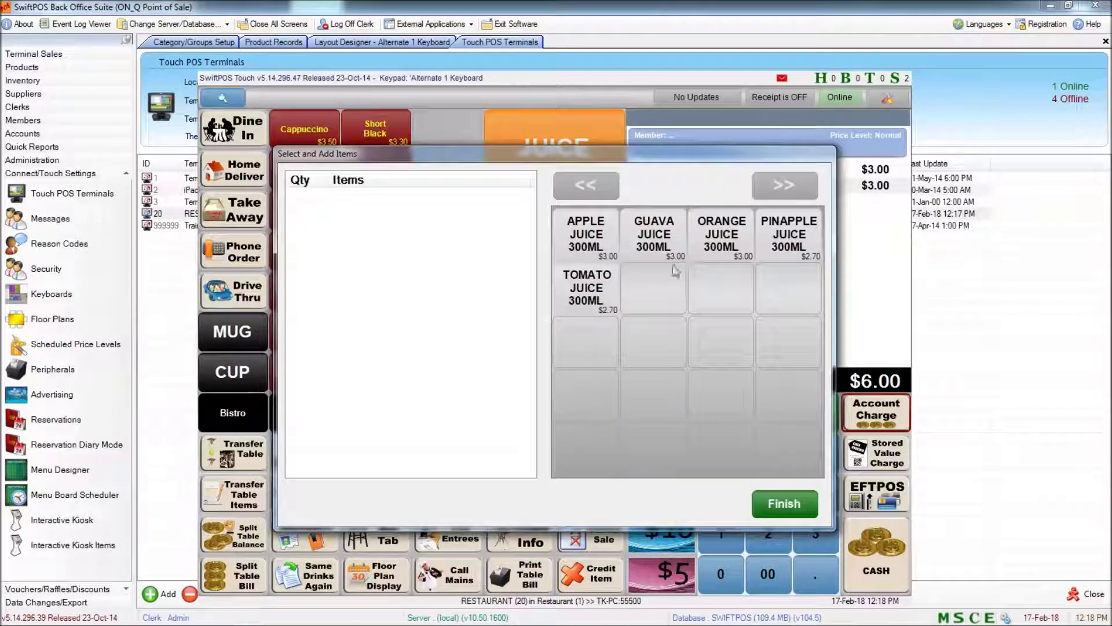
pyautogui.click(597, 295)
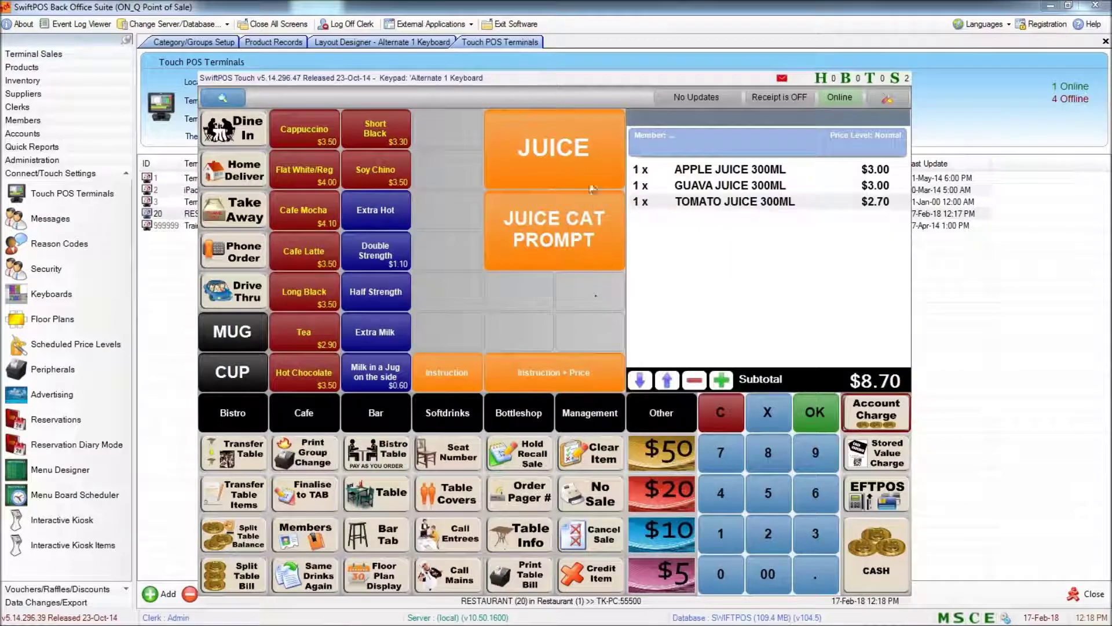
# Add Pineapple Juice, Orange Juice 300ML and another Tomato Juice from the JUICE key list
pyautogui.click(574, 168)
pyautogui.click(428, 153)
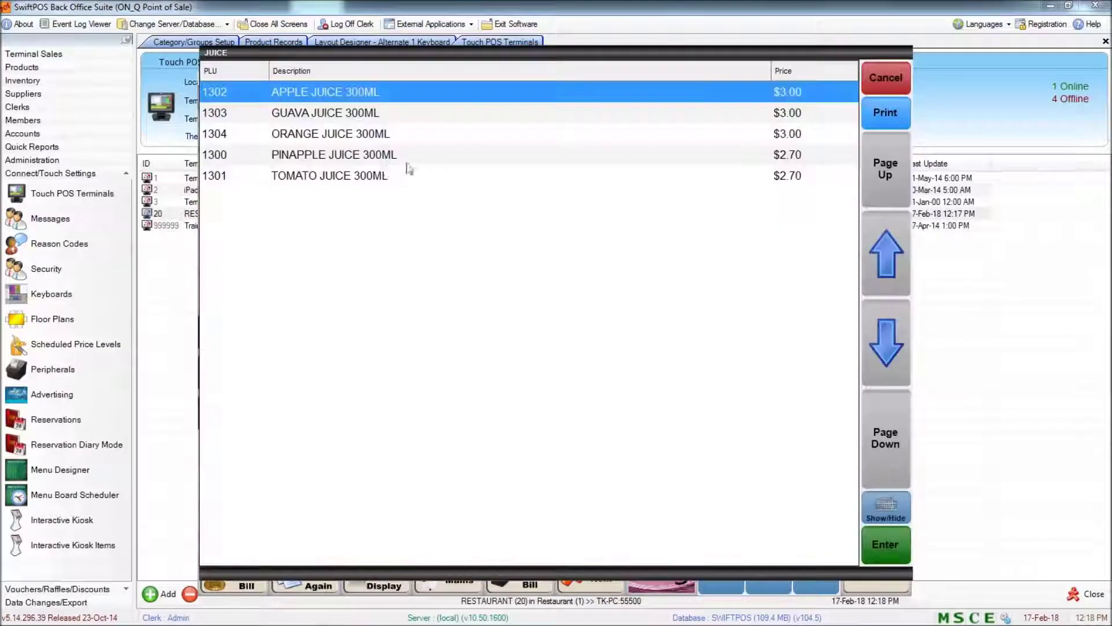
pyautogui.click(402, 140)
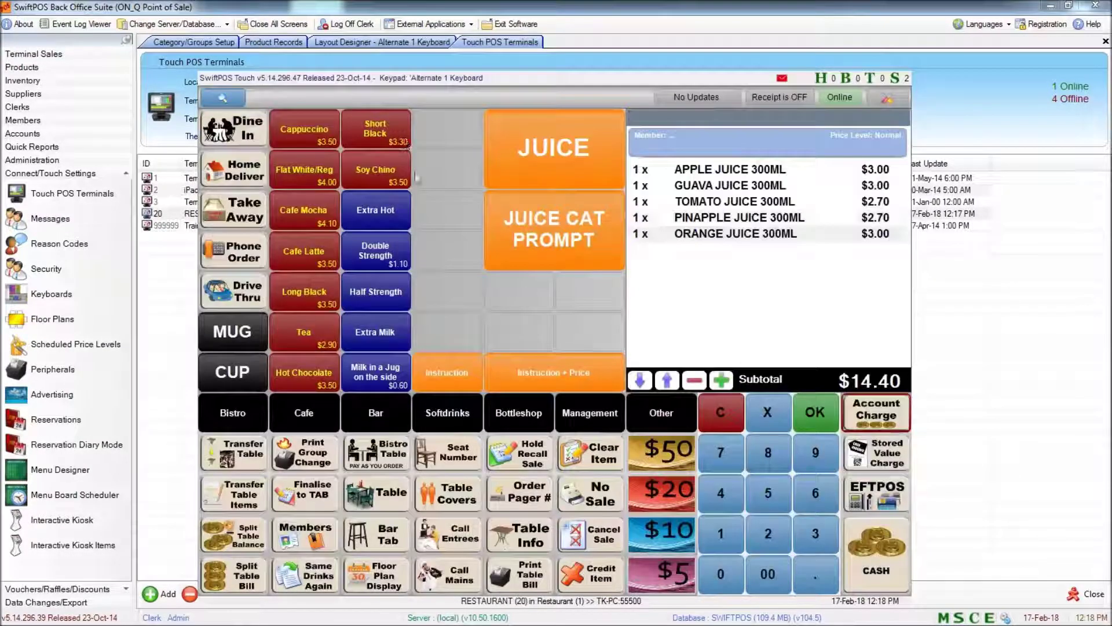
pyautogui.click(593, 151)
pyautogui.click(597, 165)
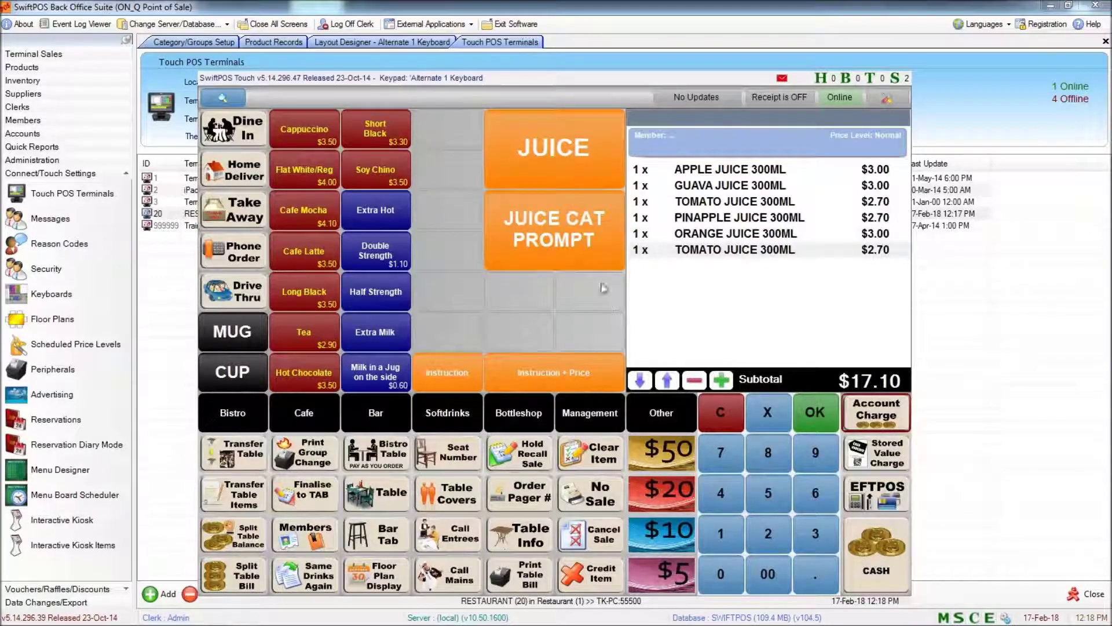
# Dismiss the juice category prompt without adding anything and close the Touch window
pyautogui.click(609, 241)
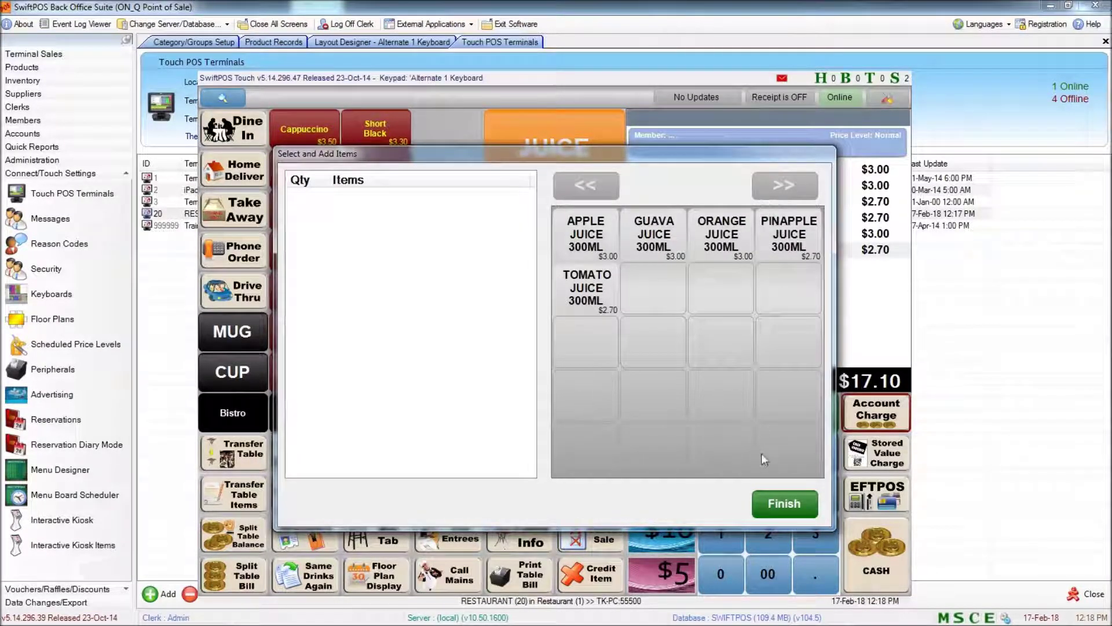
pyautogui.click(794, 509)
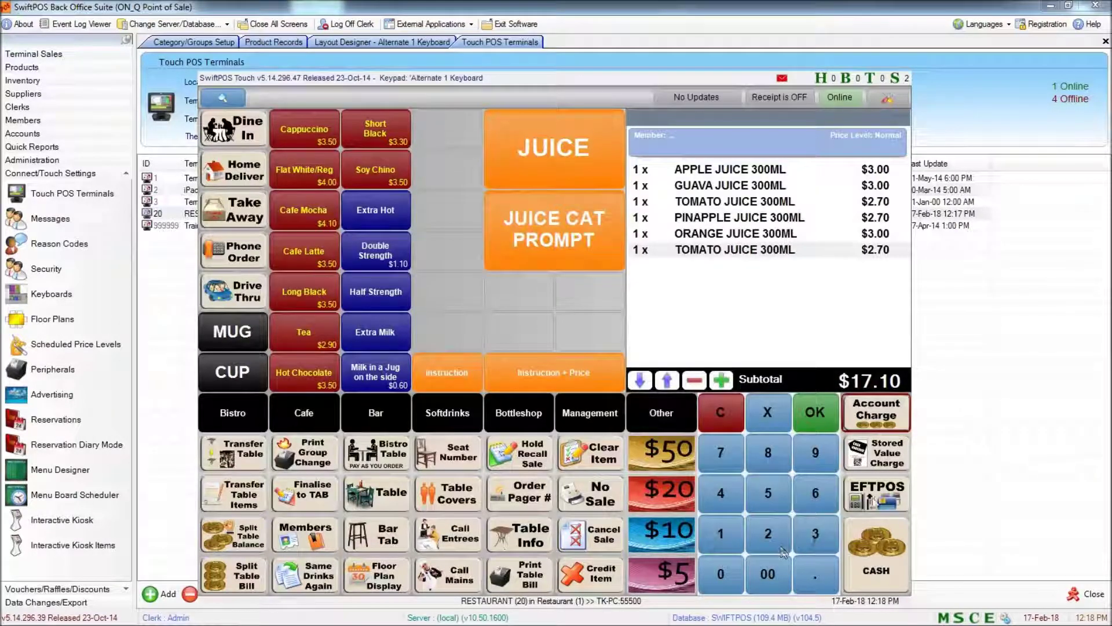
pyautogui.click(994, 380)
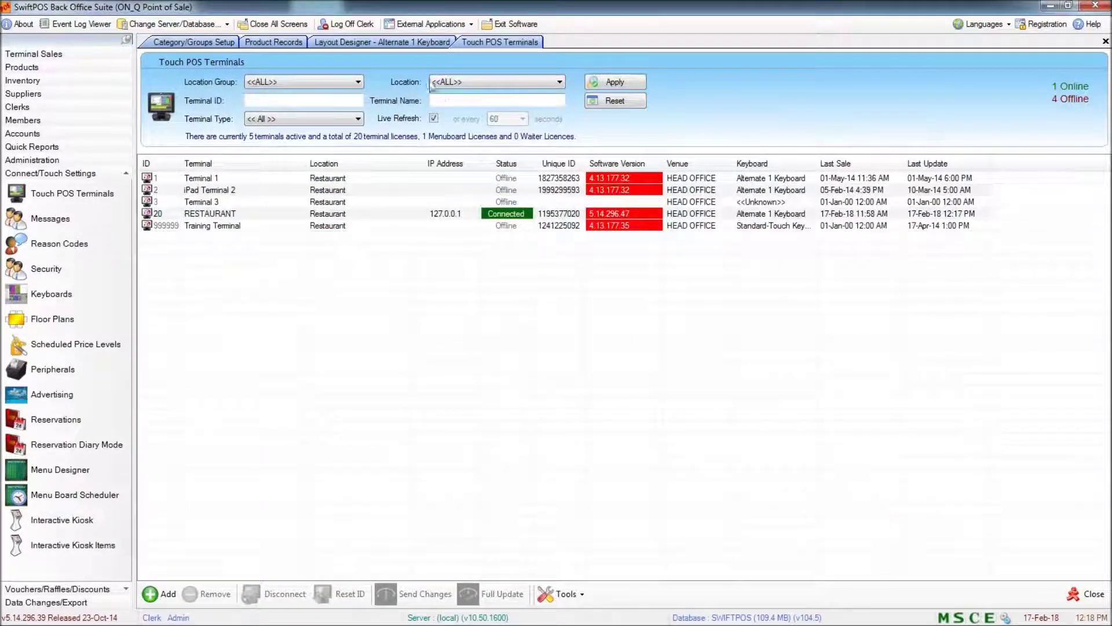
# Give the JUICE CAT PROMPT prompt buttons a bright green background with white text
pyautogui.click(416, 42)
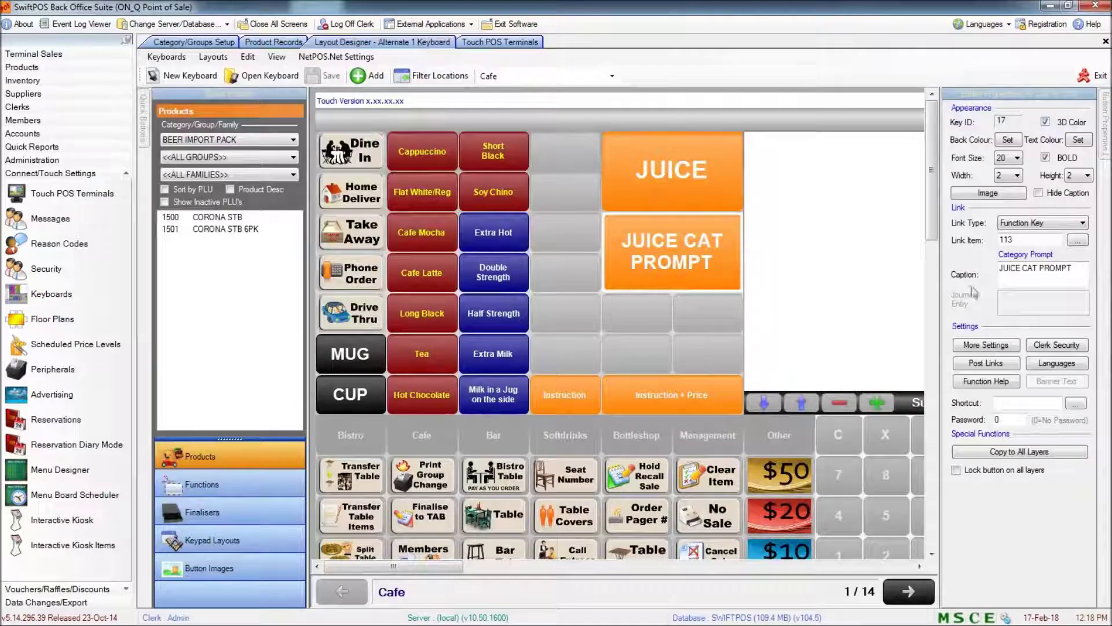
pyautogui.click(1014, 346)
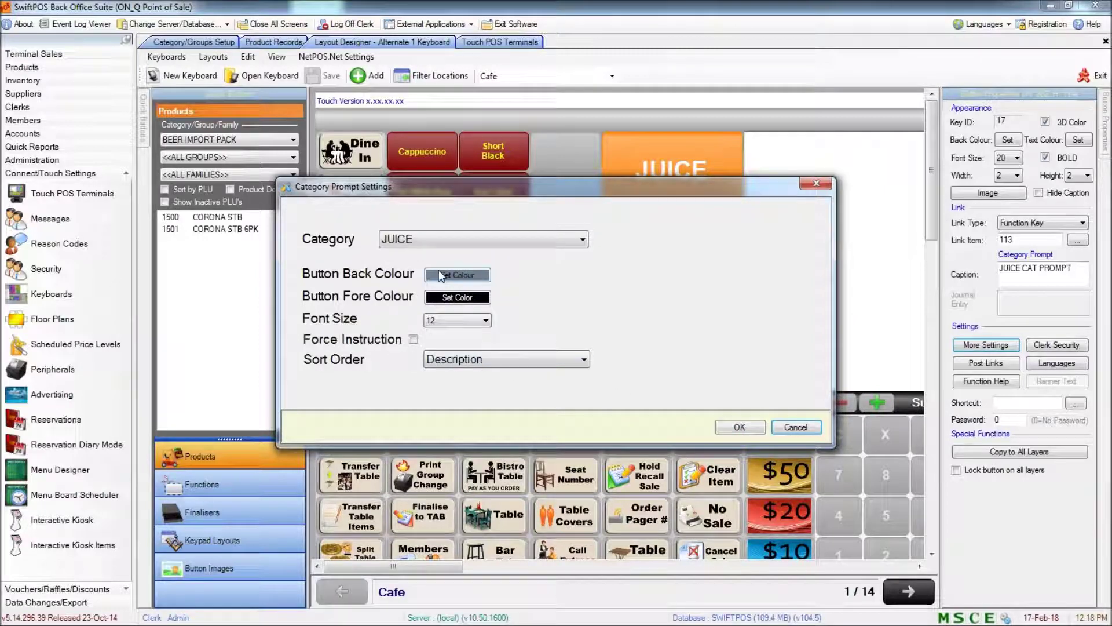
pyautogui.click(441, 275)
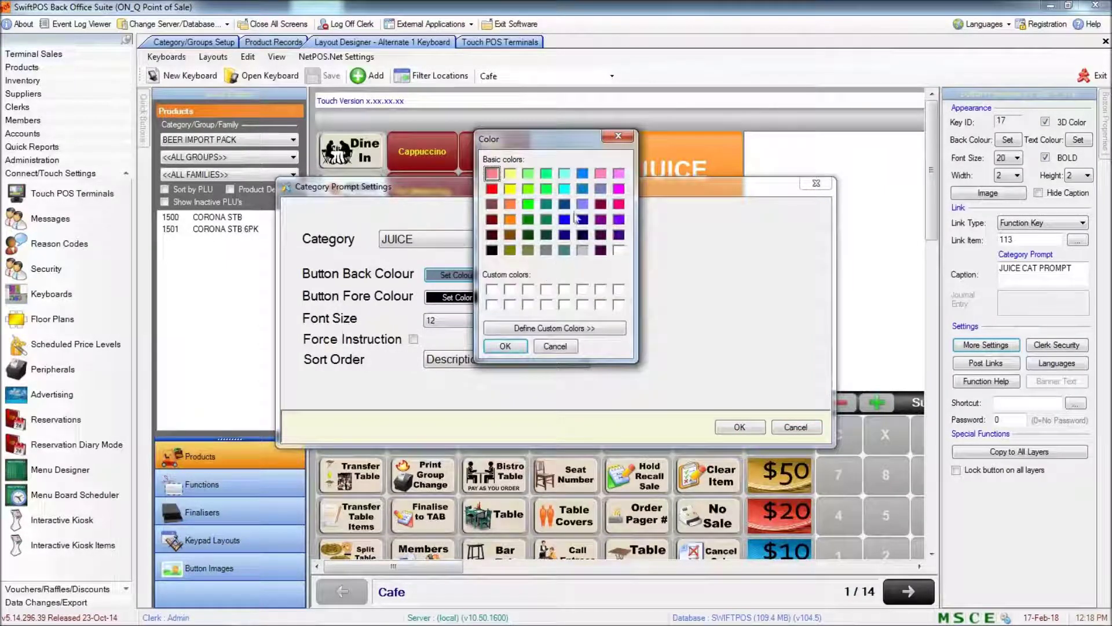
pyautogui.click(528, 204)
pyautogui.click(505, 346)
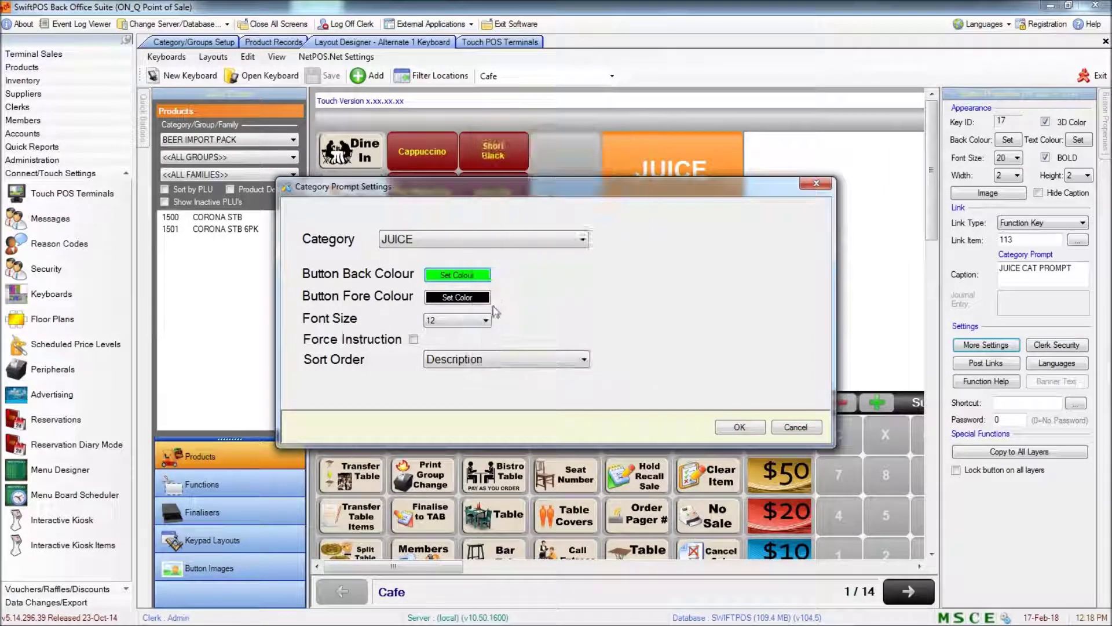
pyautogui.click(482, 298)
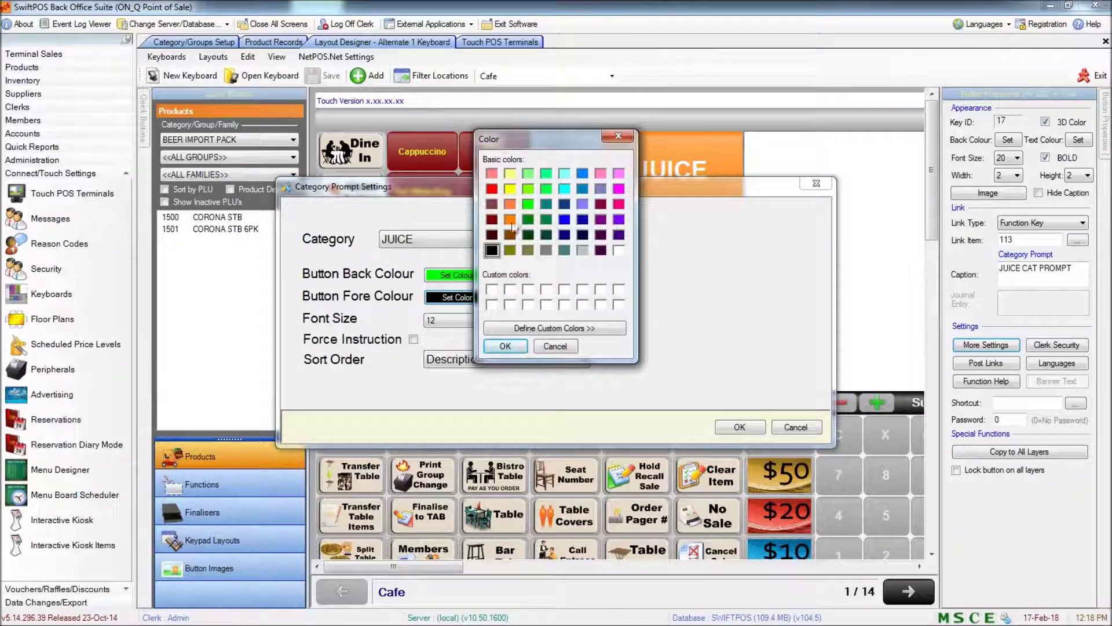
pyautogui.click(619, 250)
pyautogui.click(513, 346)
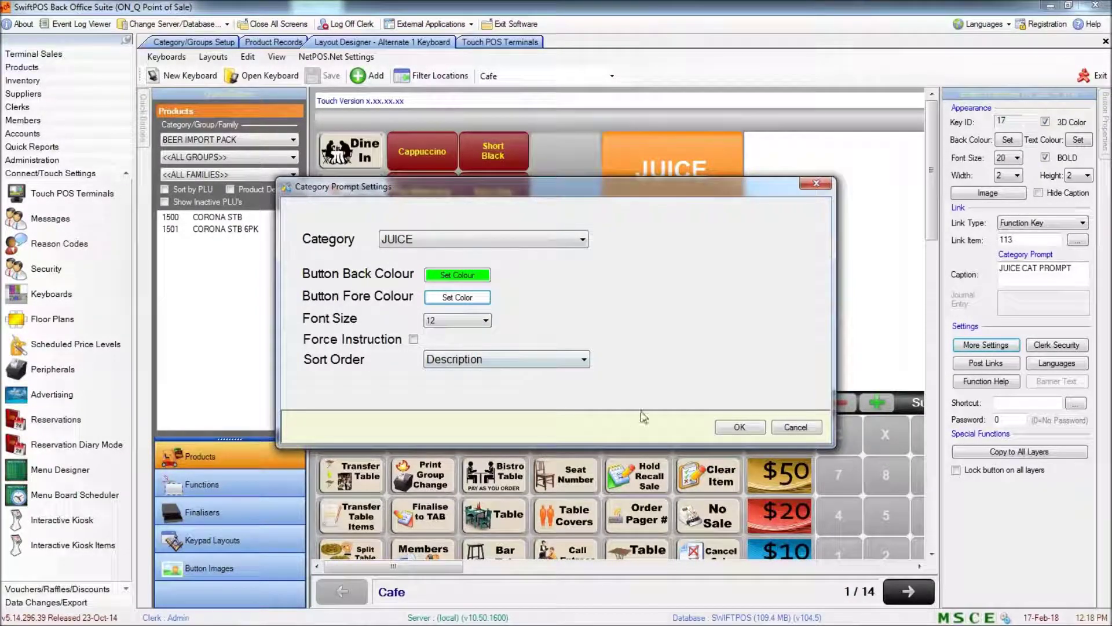
# Keep the Description sort order, apply the prompt settings and save the layout
pyautogui.click(527, 360)
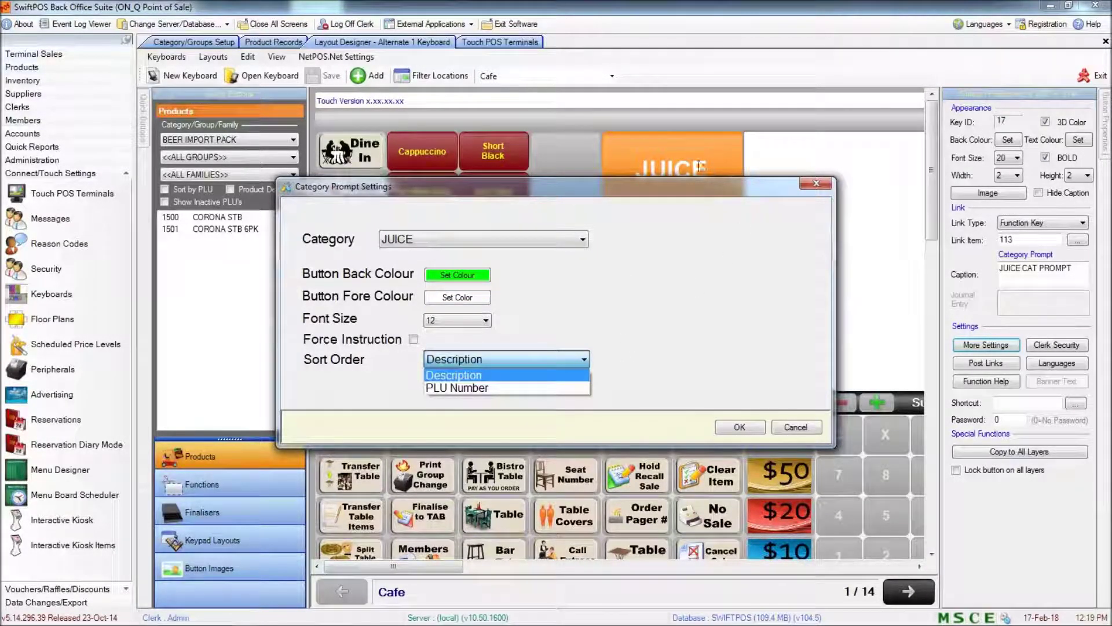
pyautogui.click(350, 388)
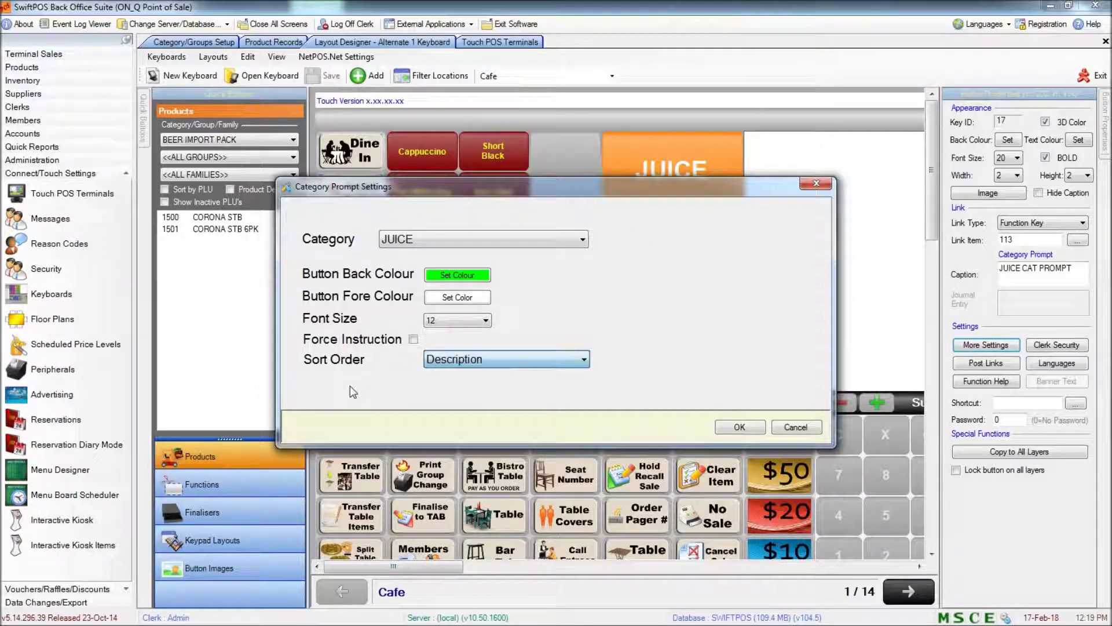
pyautogui.click(740, 427)
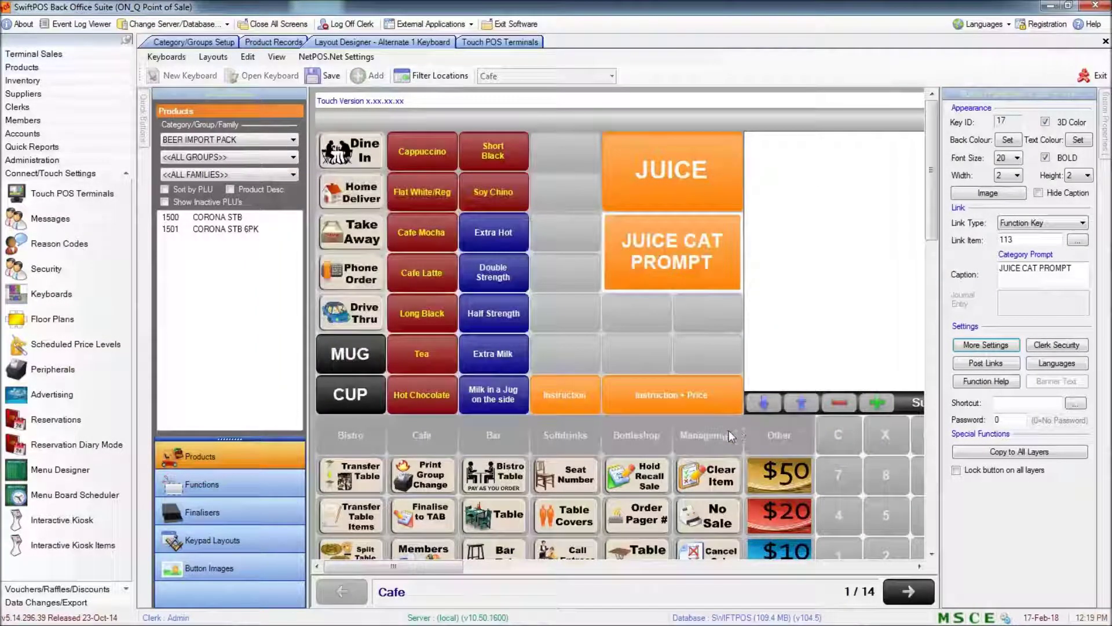
pyautogui.click(326, 76)
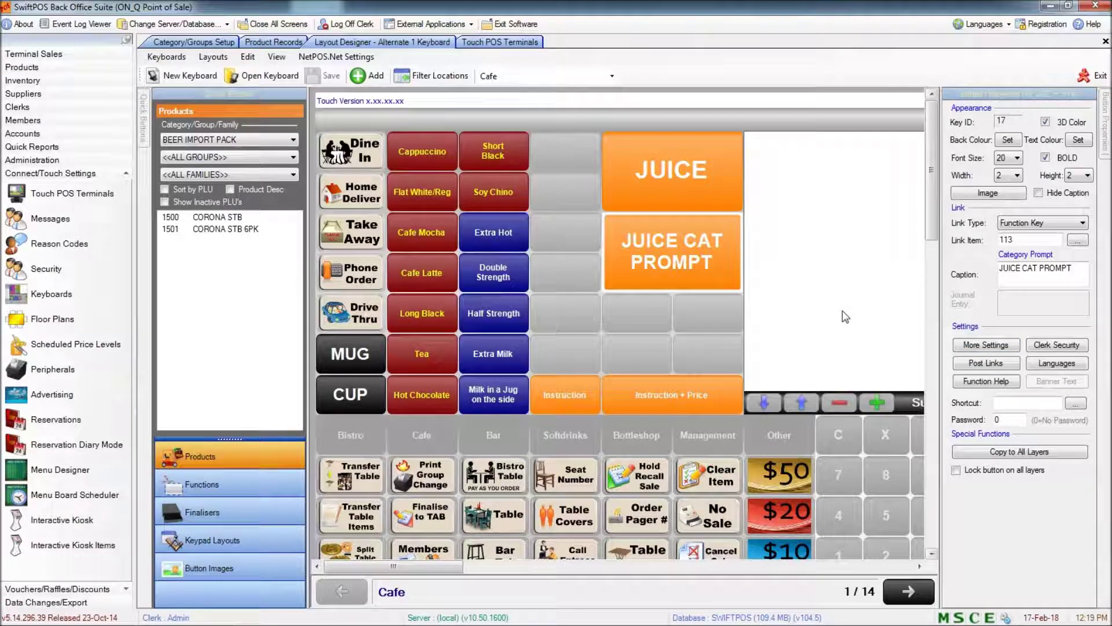
# Confirm the JUICE key filters on the JUICE category and save the layout again
pyautogui.click(704, 180)
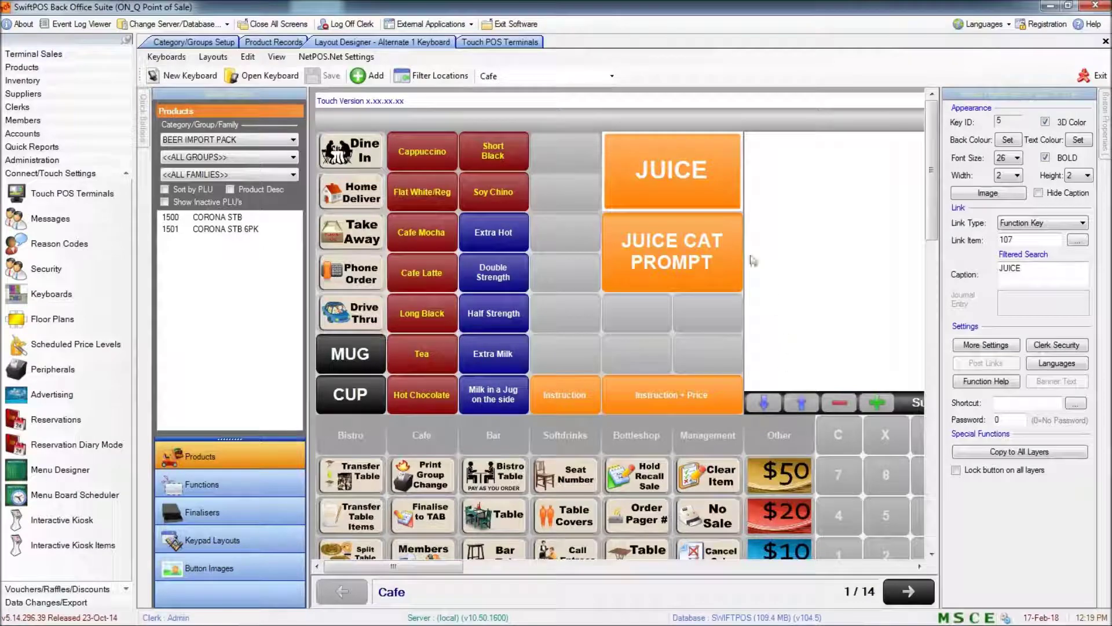
pyautogui.click(986, 344)
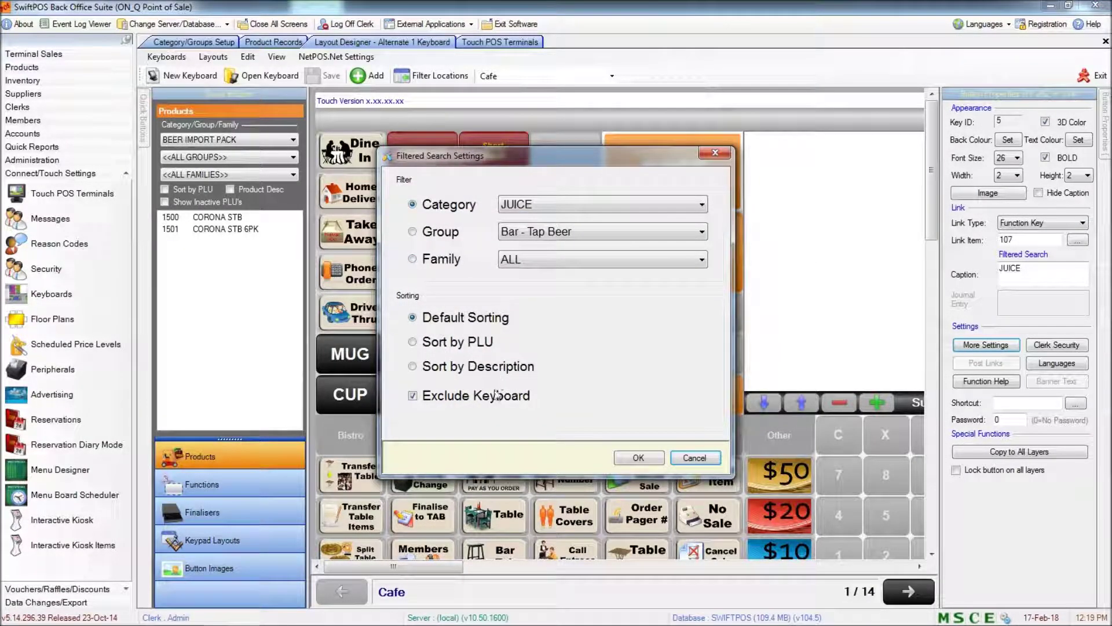
pyautogui.click(640, 459)
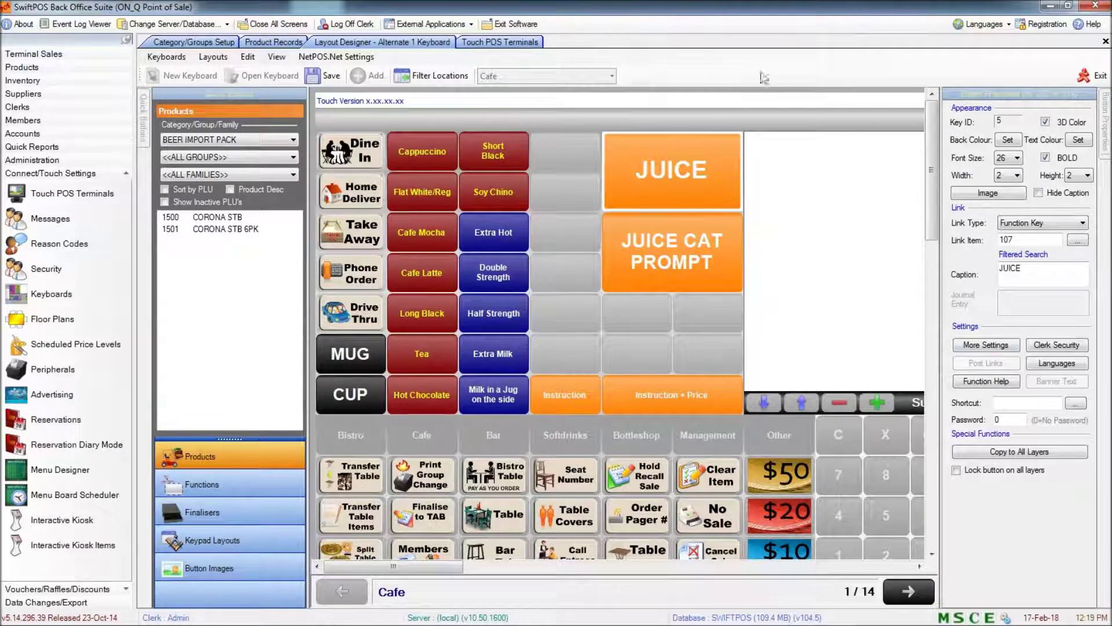
pyautogui.click(325, 76)
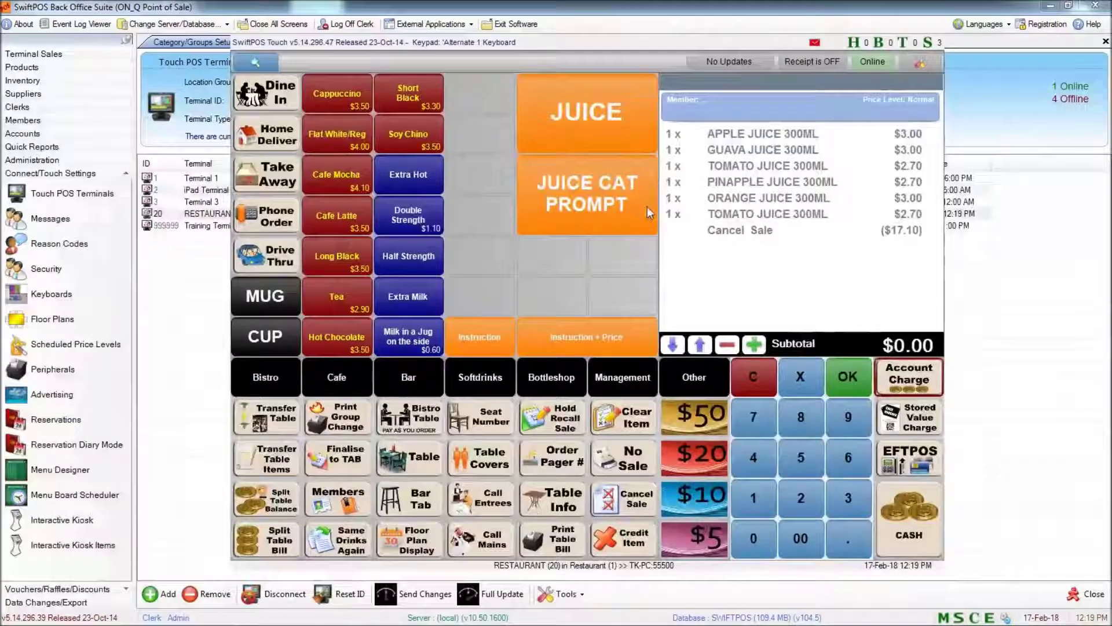
# Test the juice category prompt with Orange Juice 300ML, cancel the sale, and return to the layout designer
pyautogui.click(609, 206)
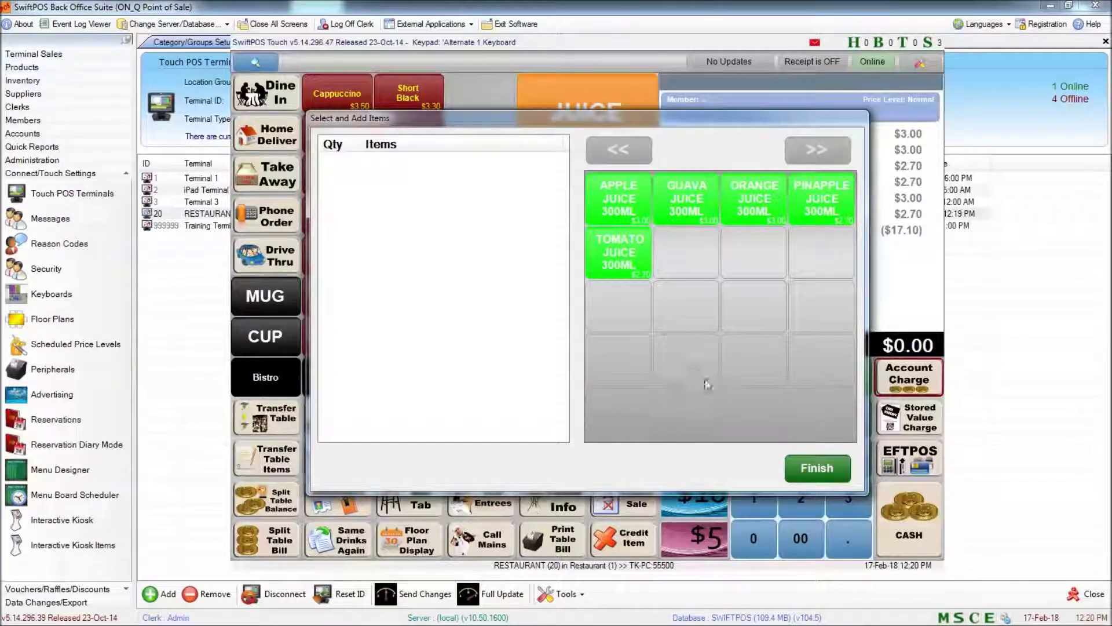
pyautogui.click(784, 200)
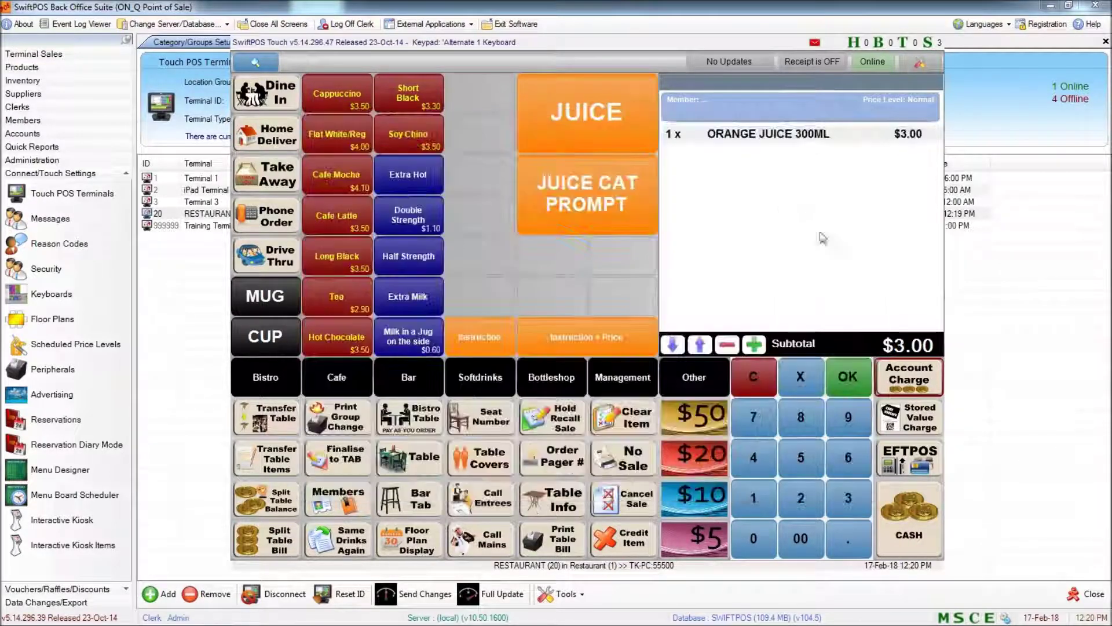
pyautogui.click(637, 500)
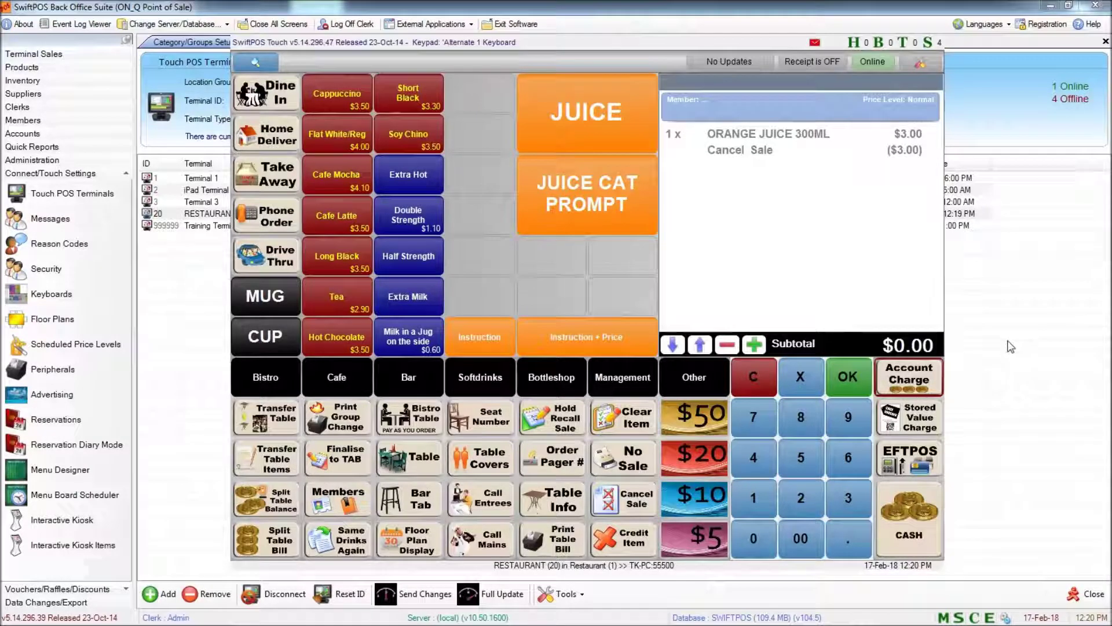
pyautogui.click(995, 313)
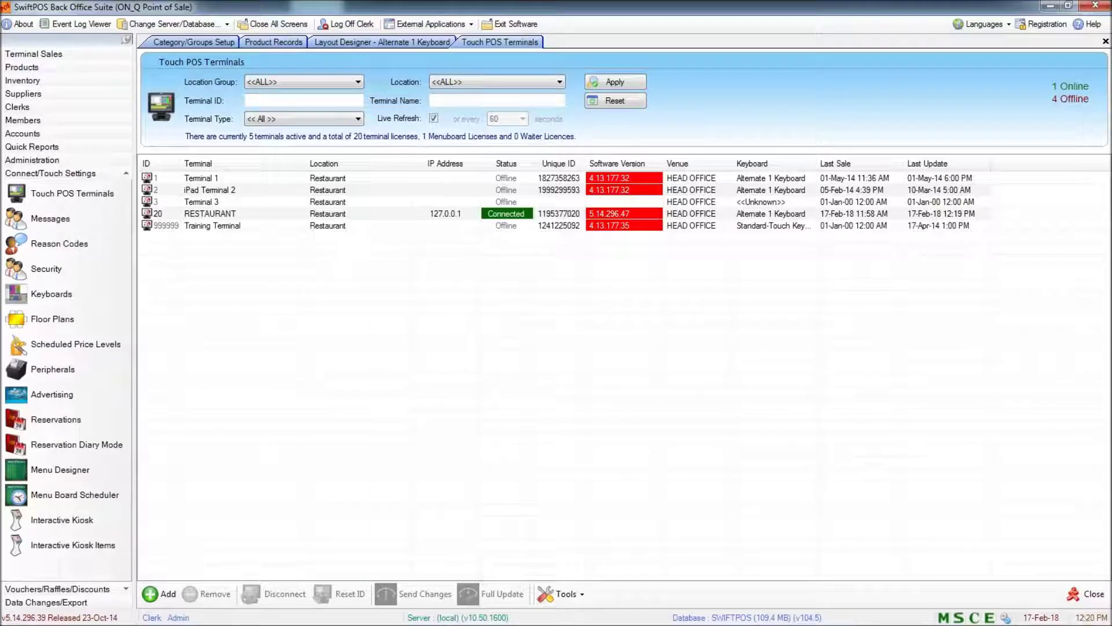
pyautogui.click(382, 42)
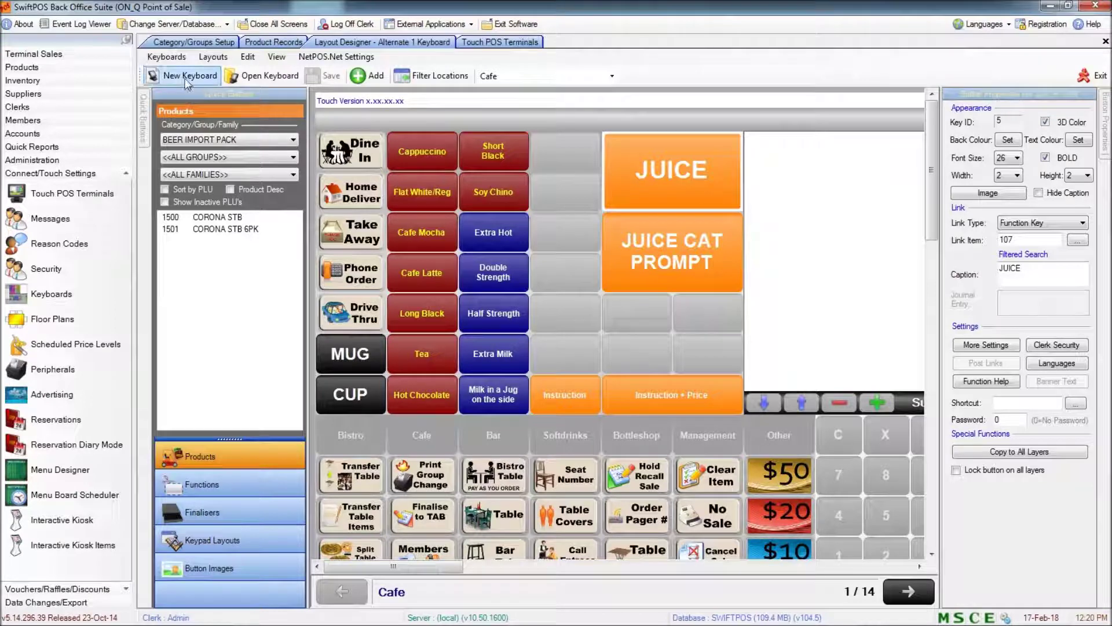
# Add a new keyboard layout named JUICE from the Layouts menu
pyautogui.click(204, 60)
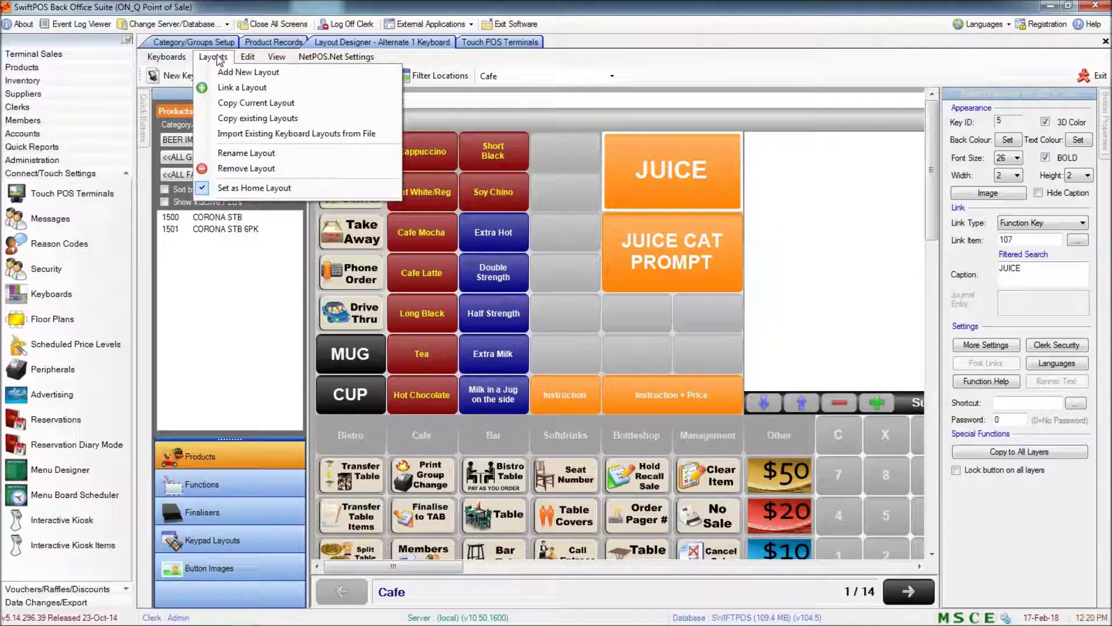
pyautogui.click(276, 77)
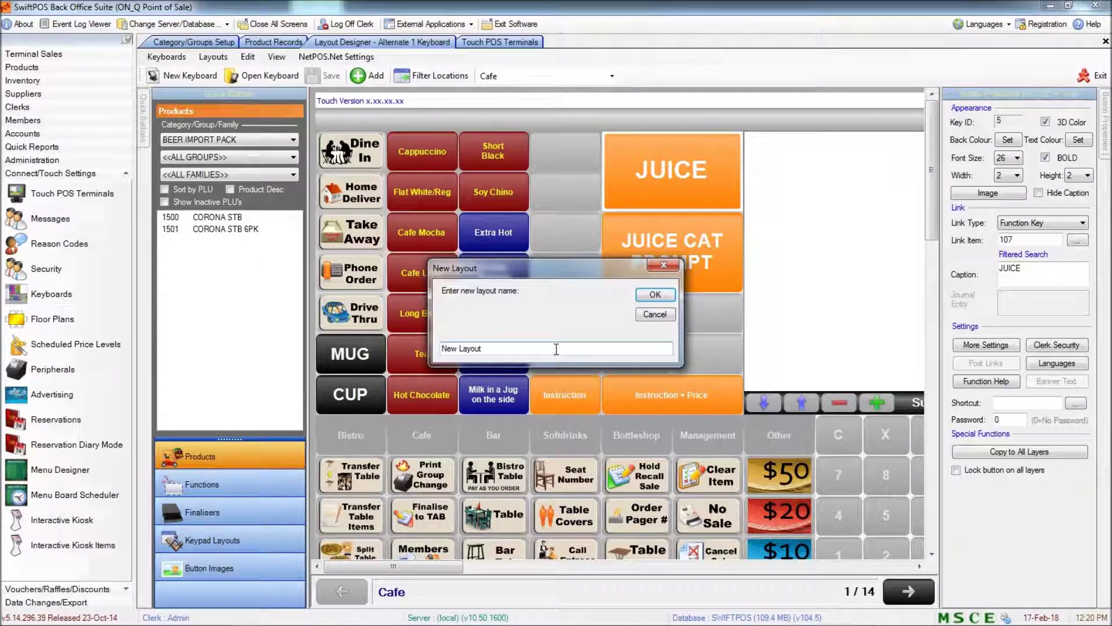
pyautogui.write('J')
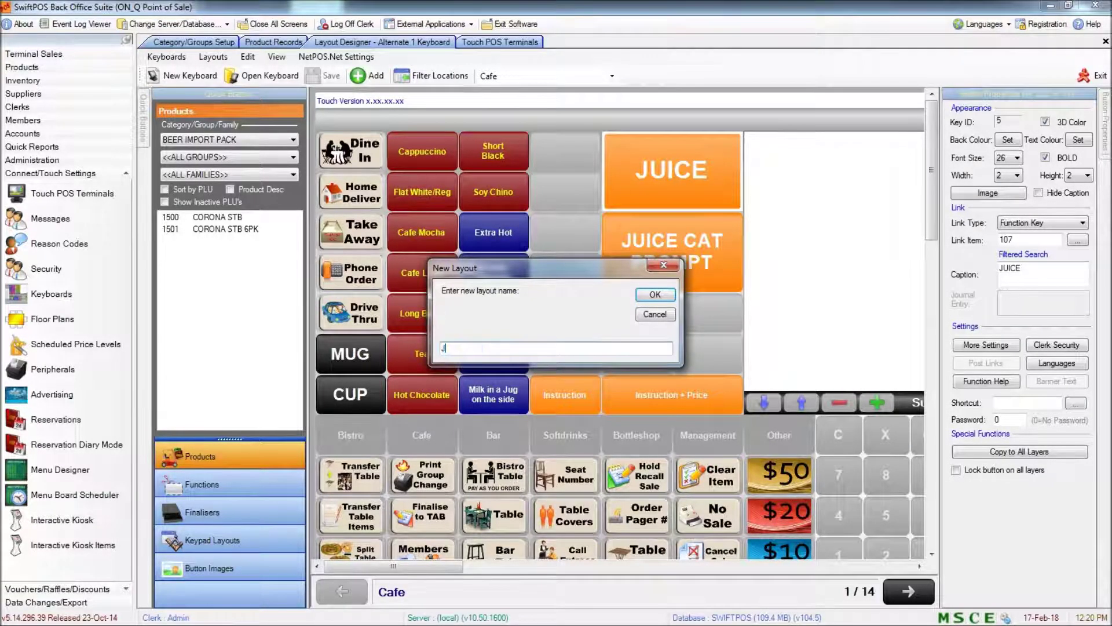
pyautogui.write('UICE')
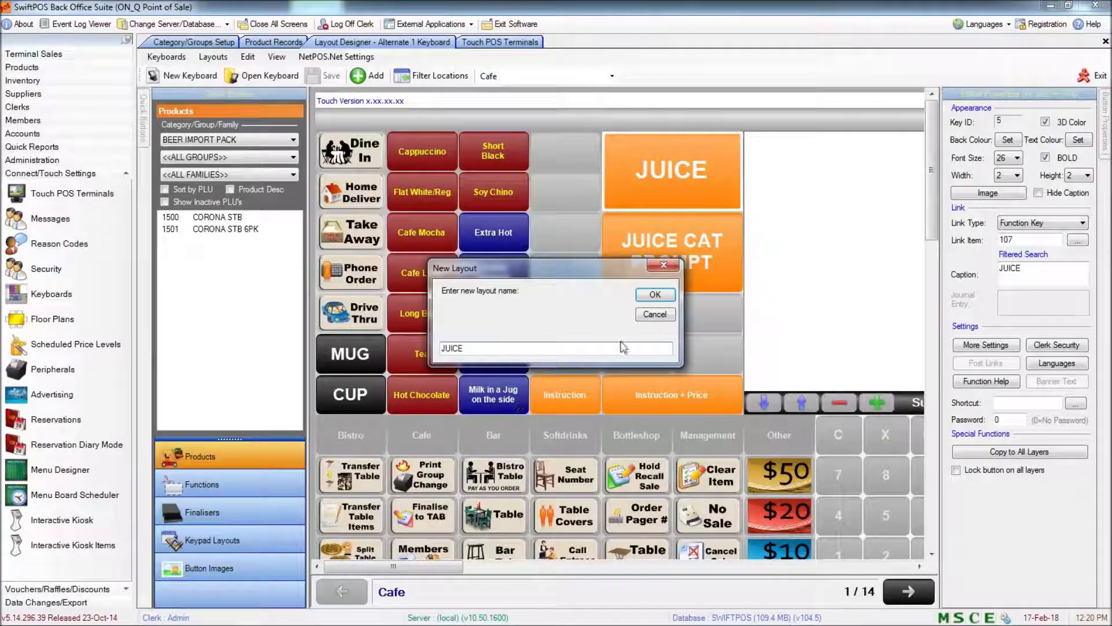
pyautogui.click(649, 295)
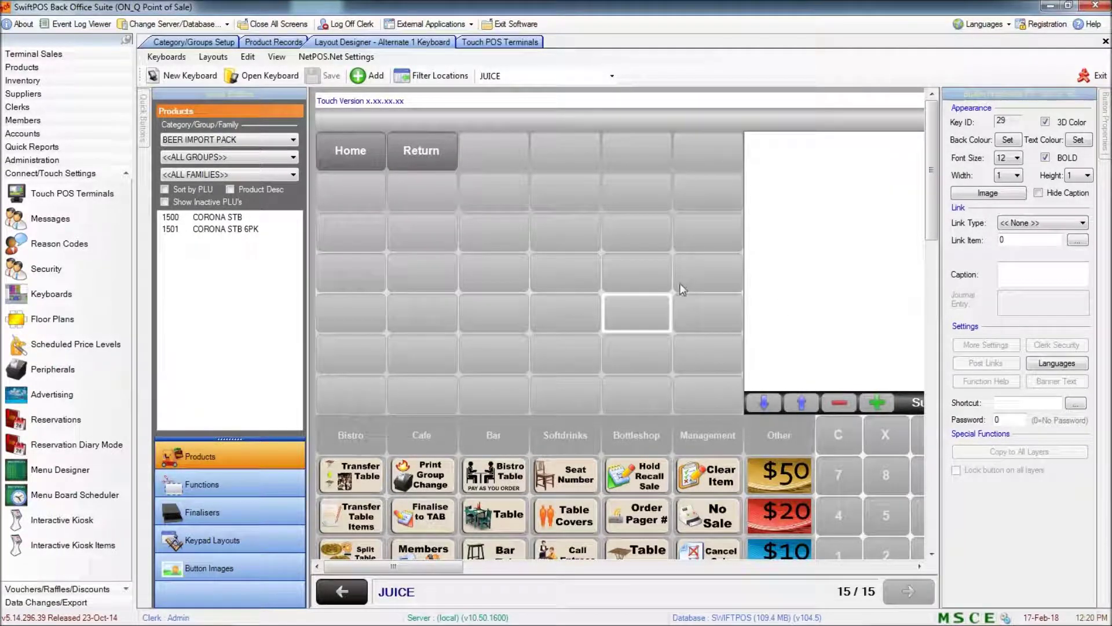
pyautogui.click(364, 147)
pyautogui.click(422, 151)
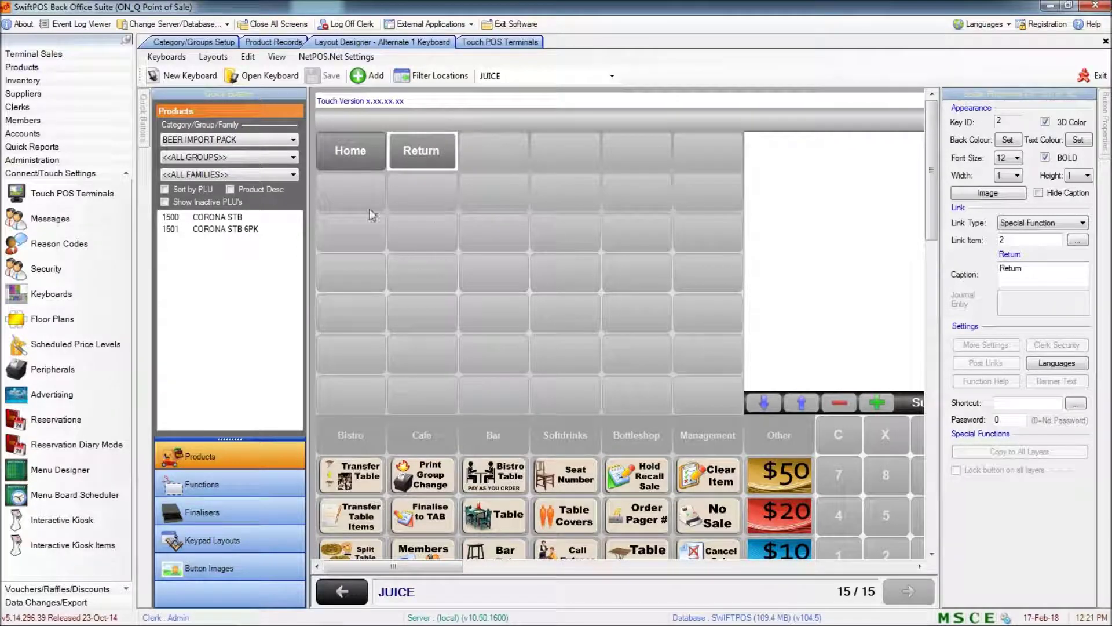
pyautogui.click(353, 153)
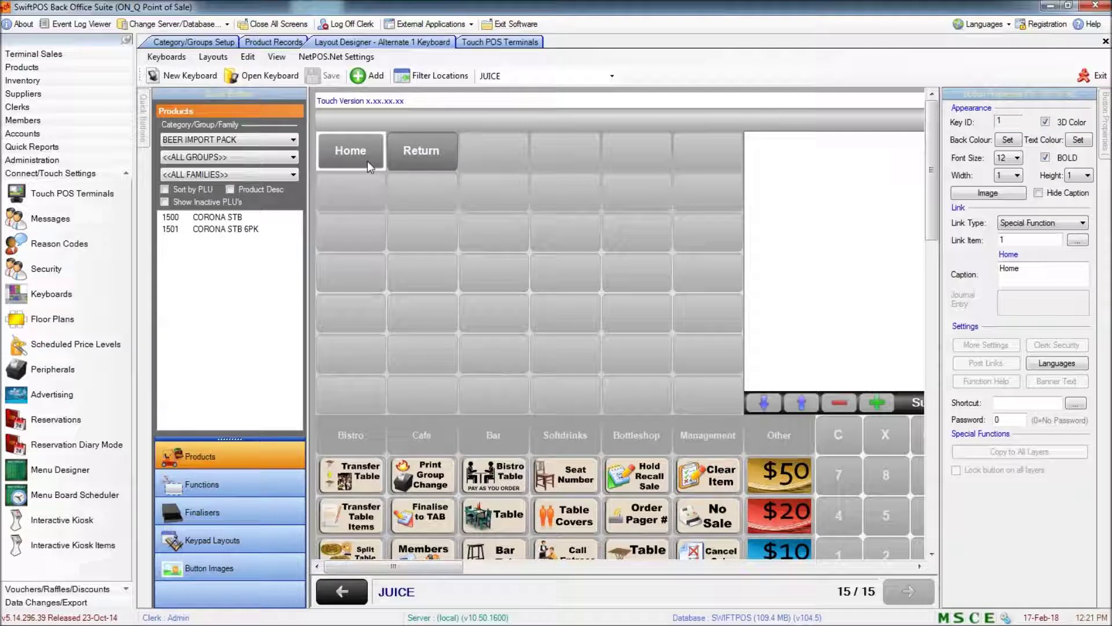
pyautogui.click(612, 76)
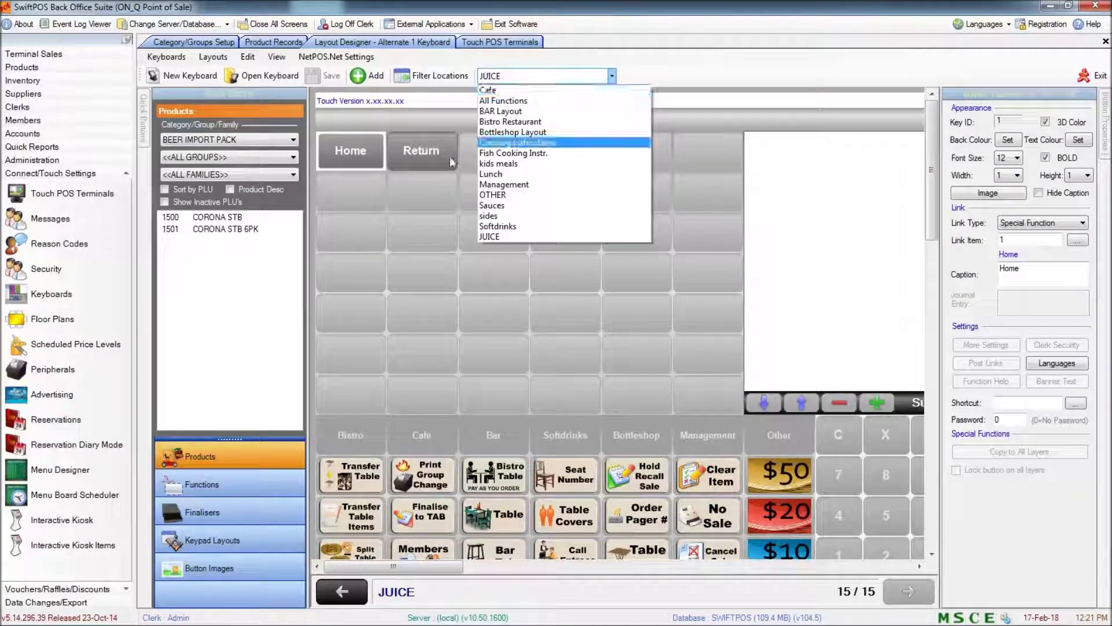
pyautogui.click(367, 221)
pyautogui.click(436, 154)
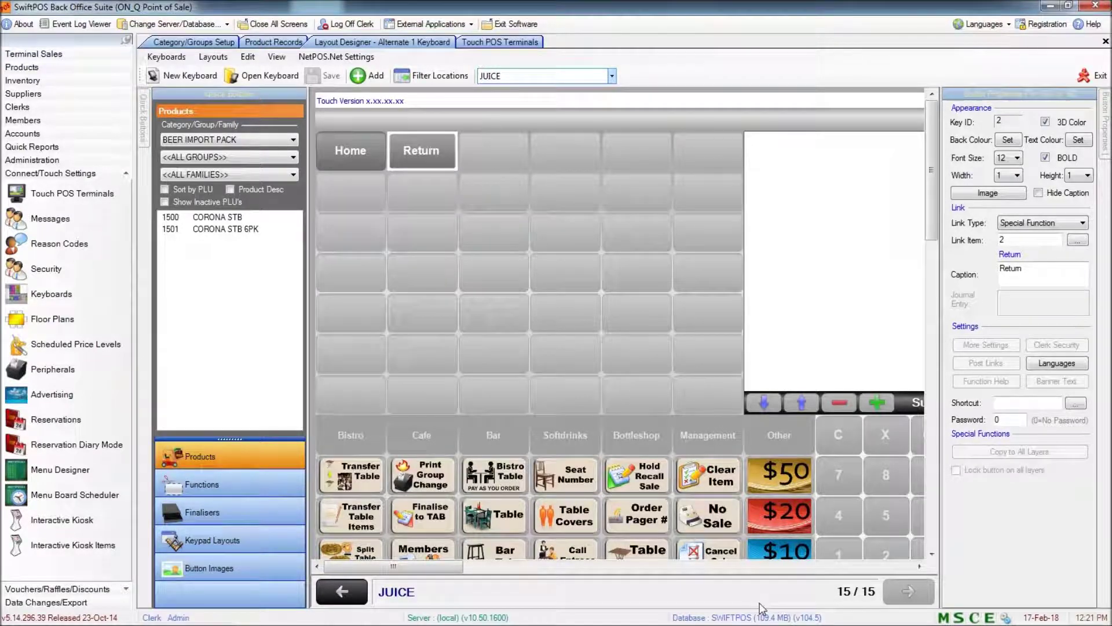
pyautogui.click(476, 250)
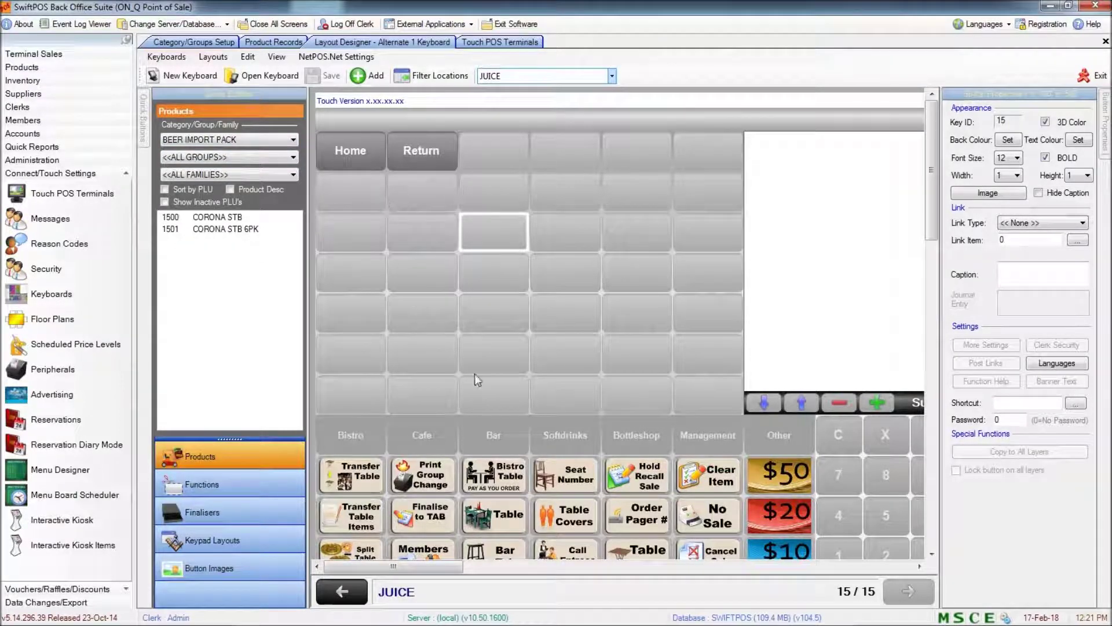
# Filter products to the JUICE category and drop all five juice products onto the grid
pyautogui.click(284, 141)
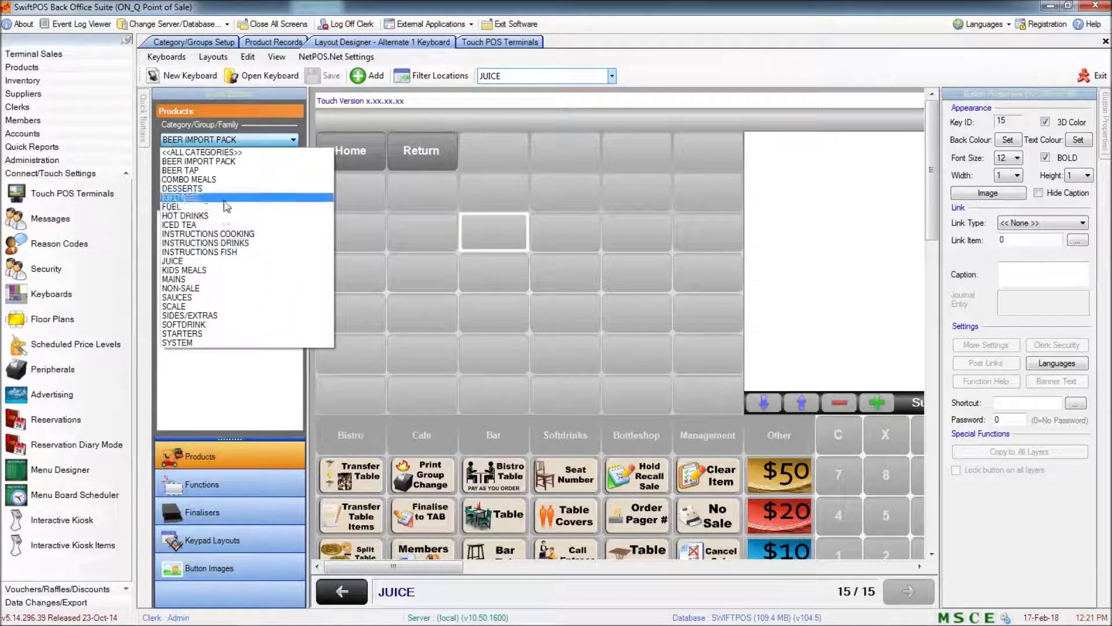
pyautogui.click(188, 261)
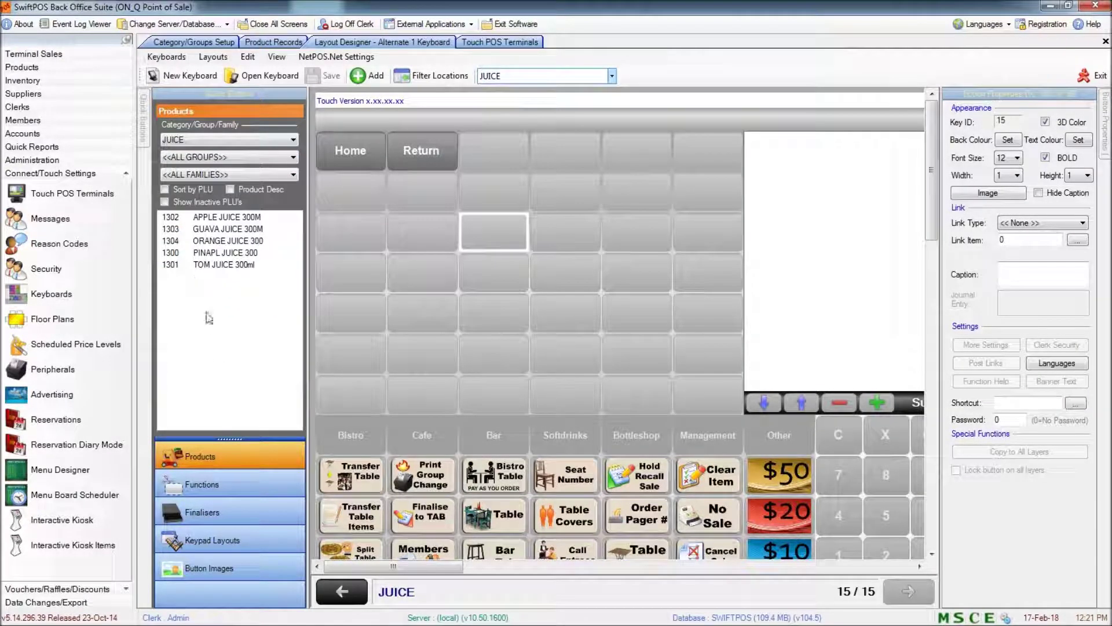
pyautogui.moveTo(247, 303); pyautogui.dragTo(202, 227)
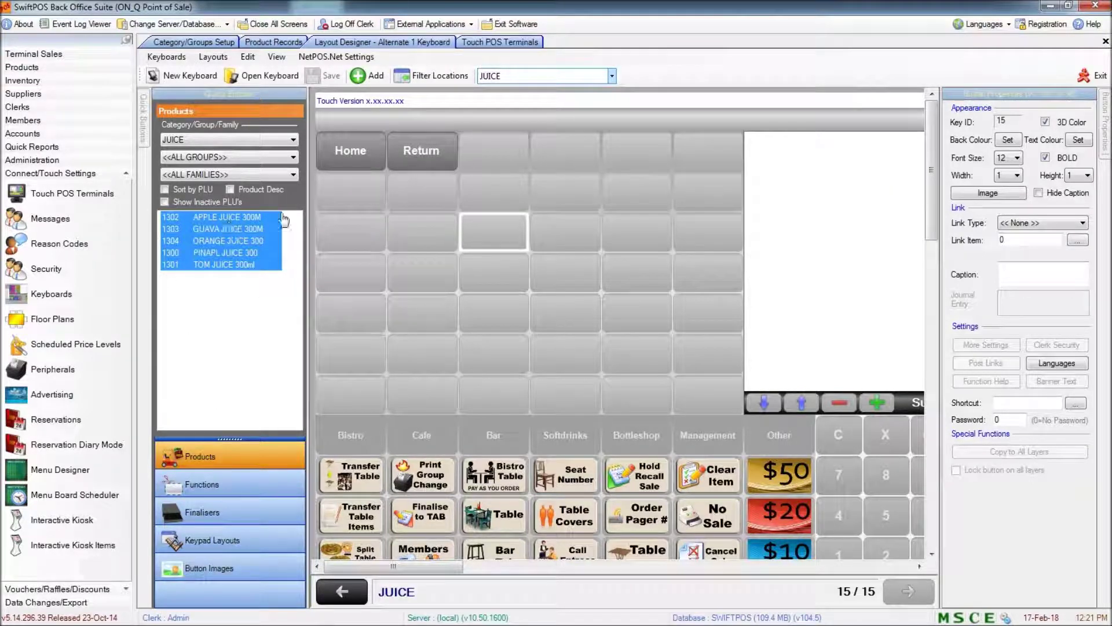
pyautogui.click(226, 243)
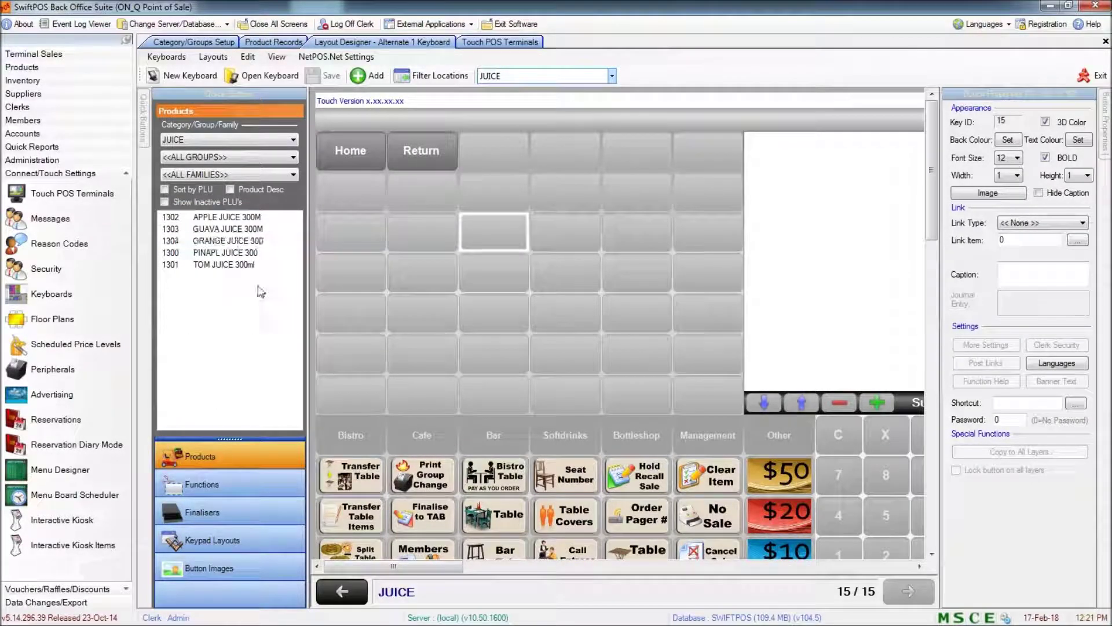
pyautogui.moveTo(228, 290); pyautogui.dragTo(414, 232)
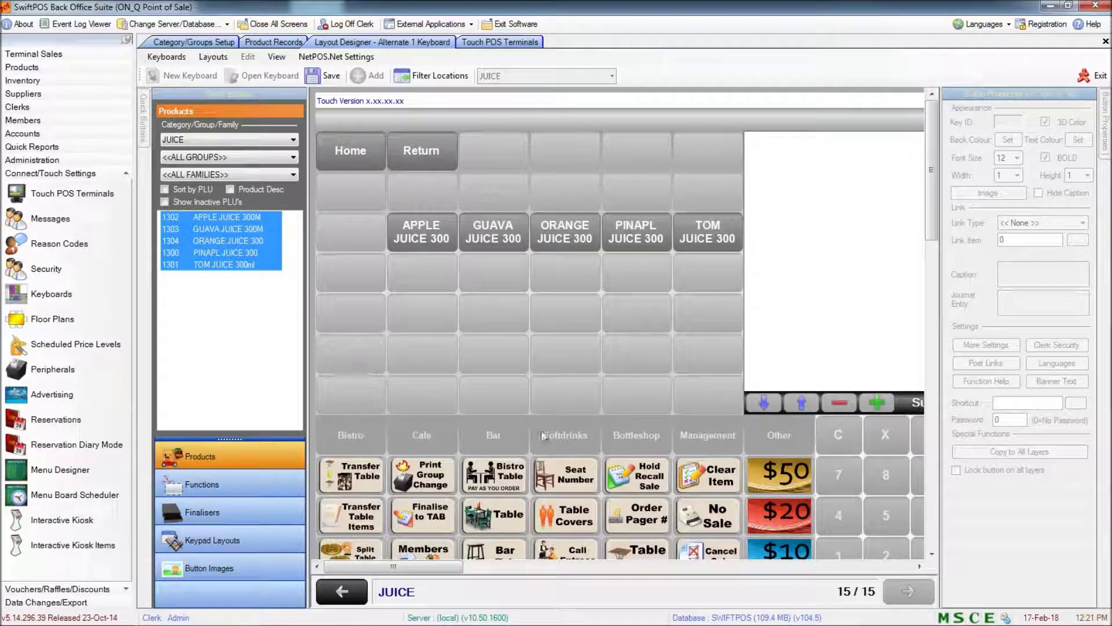
# Stack GUAVA, ORANGE, PINAPL and TOM JUICE in one column below APPLE JUICE
pyautogui.click(493, 232)
pyautogui.moveTo(493, 232); pyautogui.dragTo(422, 272)
pyautogui.moveTo(585, 246); pyautogui.dragTo(422, 353)
pyautogui.moveTo(705, 250); pyautogui.dragTo(426, 400)
pyautogui.click(609, 299)
# Append L to the Apple key's caption so it reads APPLE JUICE 300ML
pyautogui.click(416, 243)
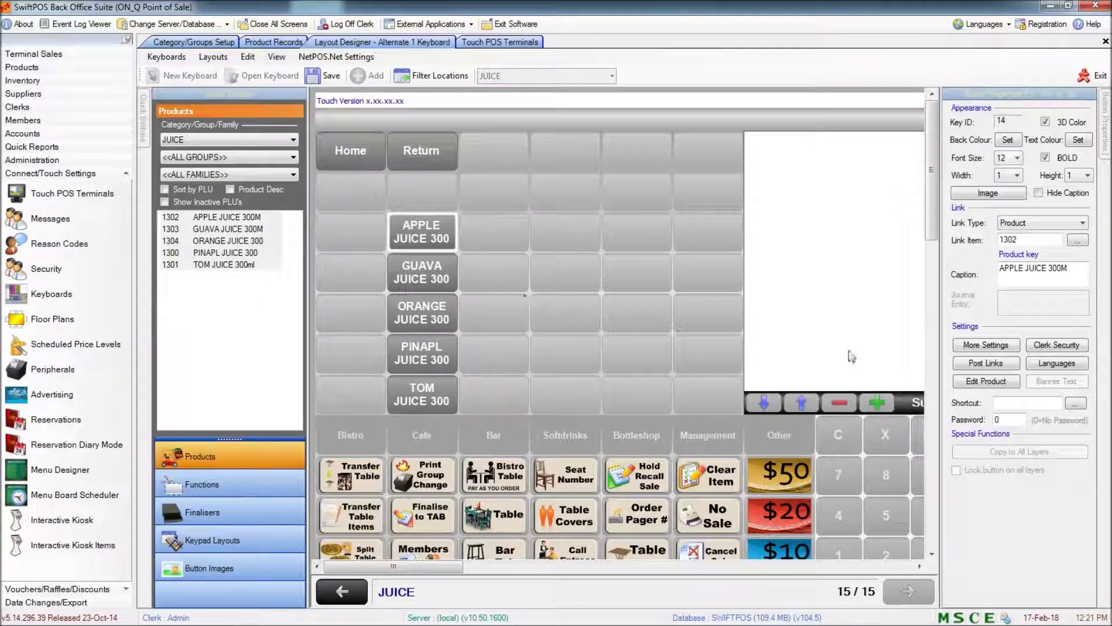
pyautogui.write('L')
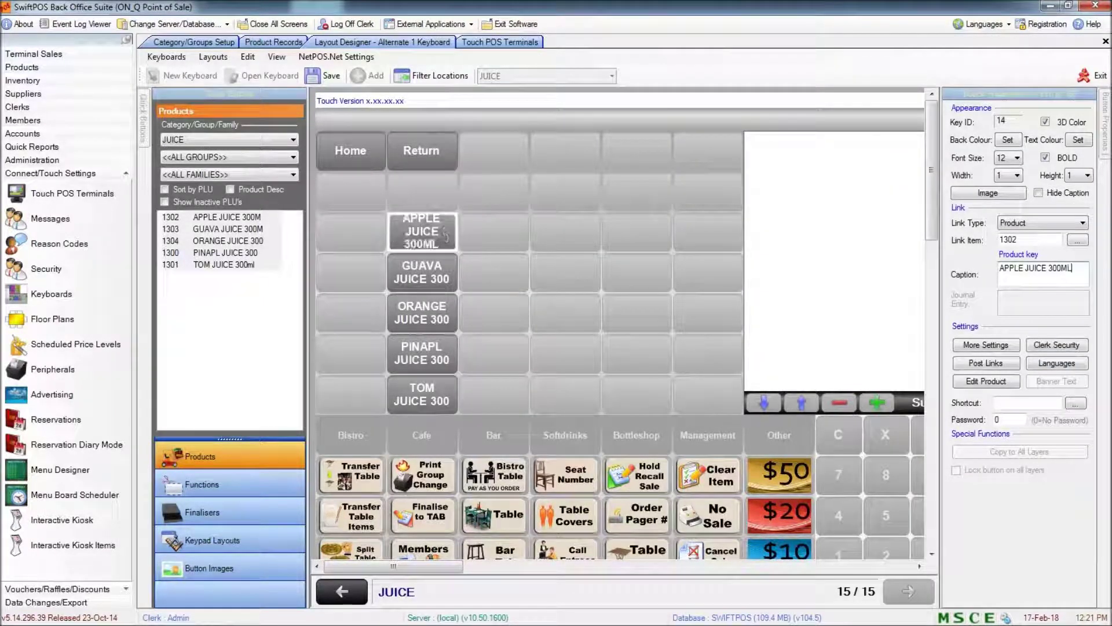
pyautogui.click(1008, 141)
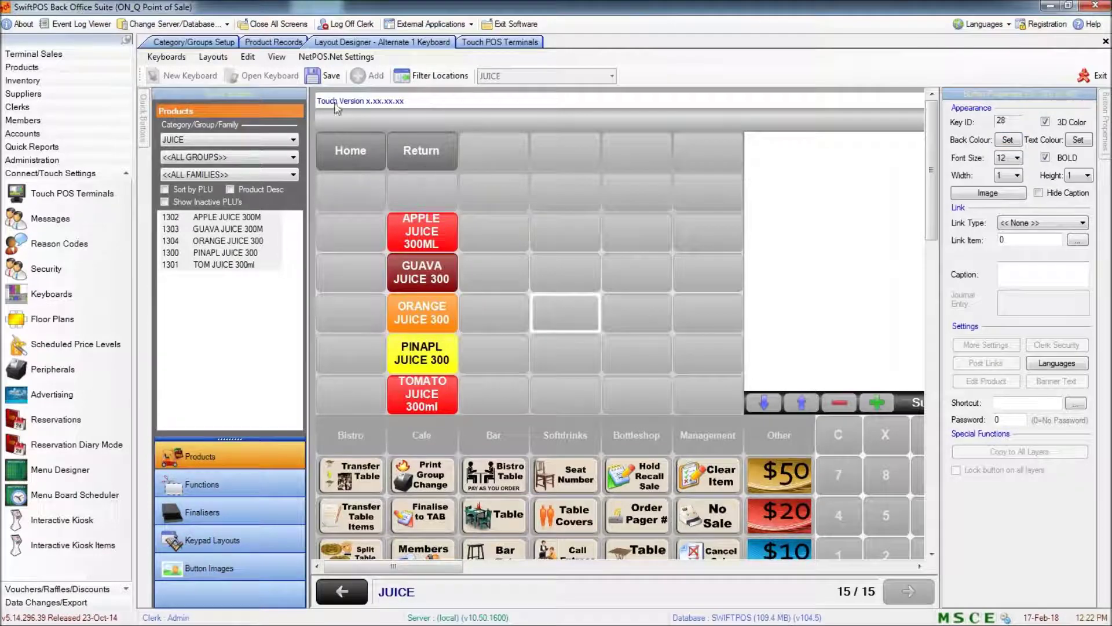
# Save the layout, then set all five juice keys to a width of 2
pyautogui.click(326, 75)
pyautogui.click(446, 398)
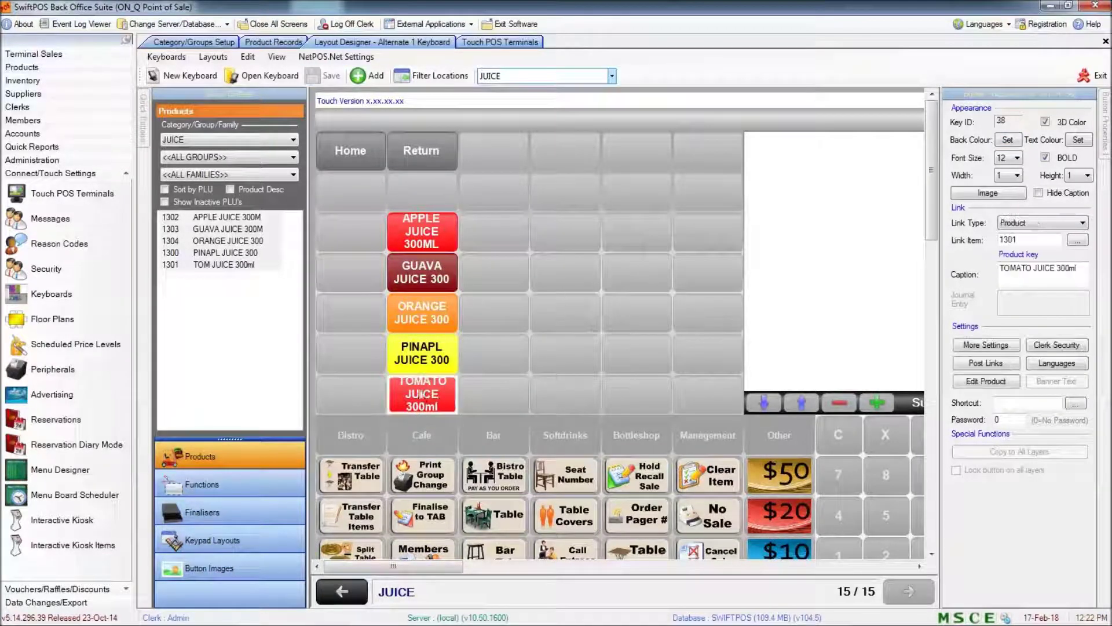
pyautogui.click(477, 259)
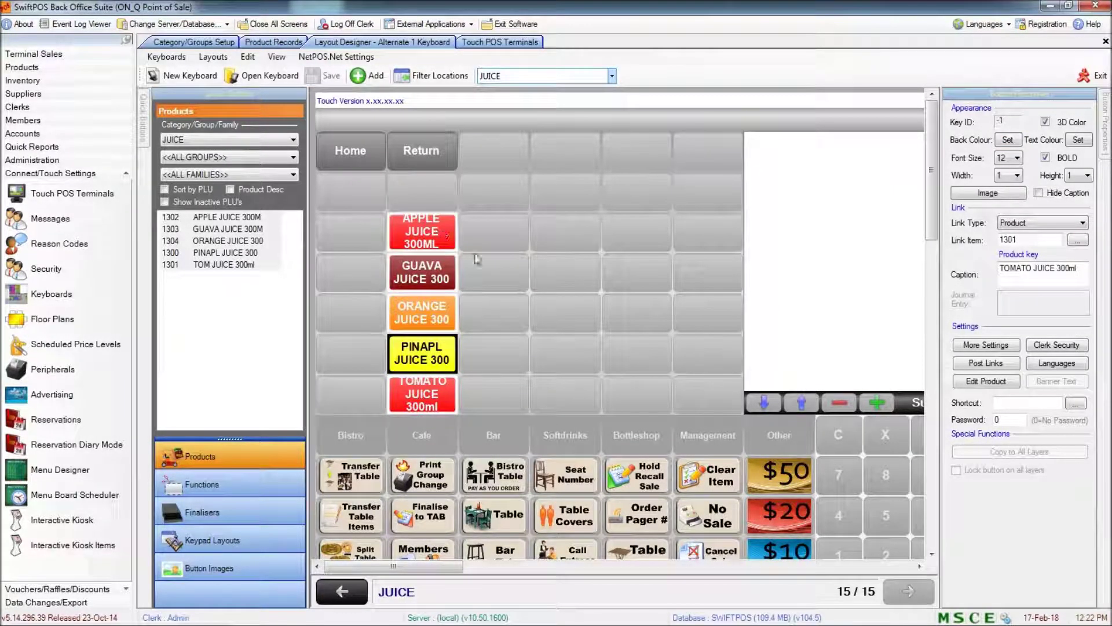
pyautogui.click(452, 394)
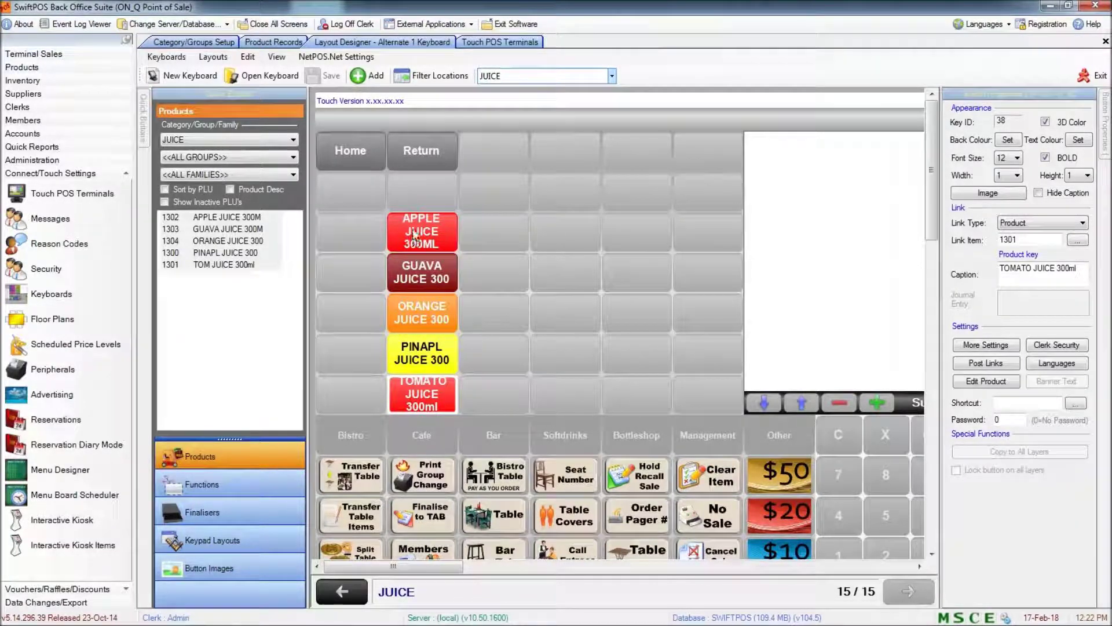
pyautogui.click(444, 230)
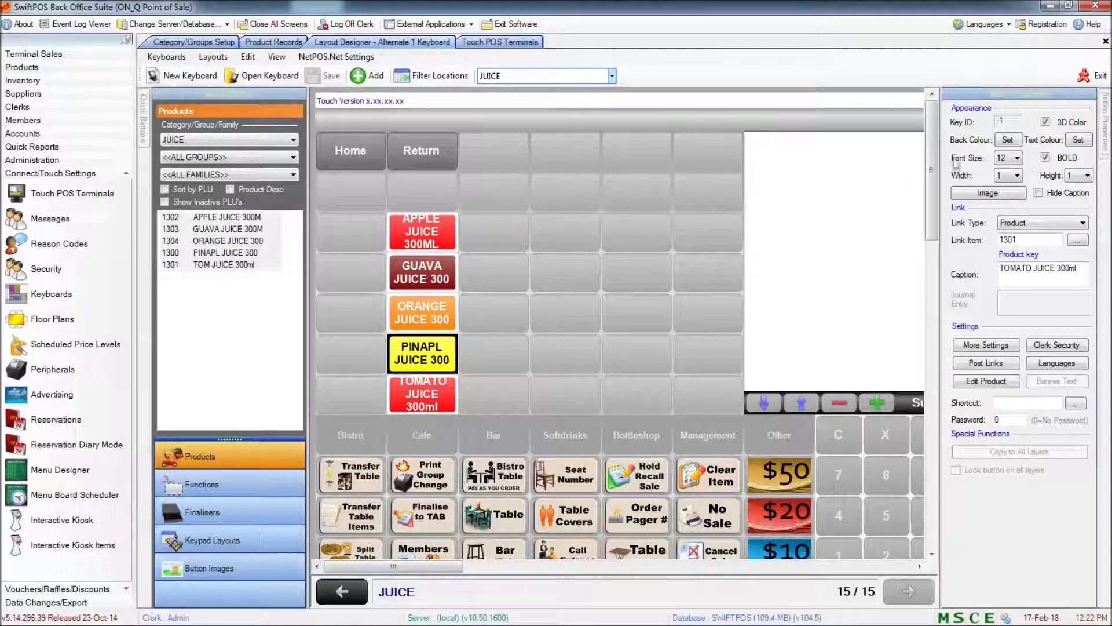
pyautogui.click(1018, 175)
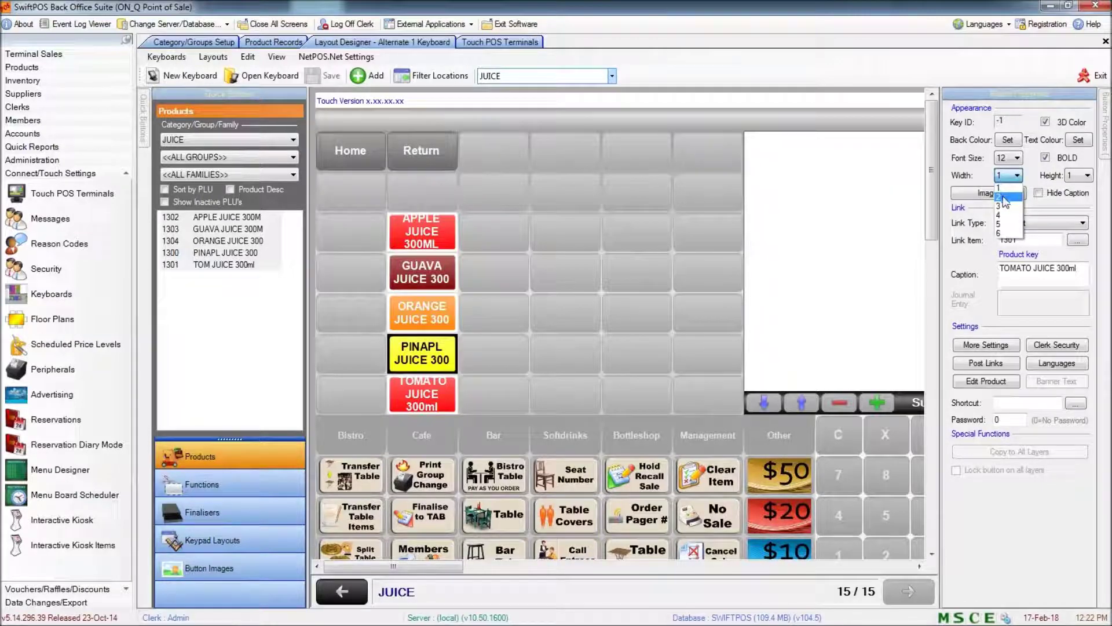
pyautogui.click(1009, 197)
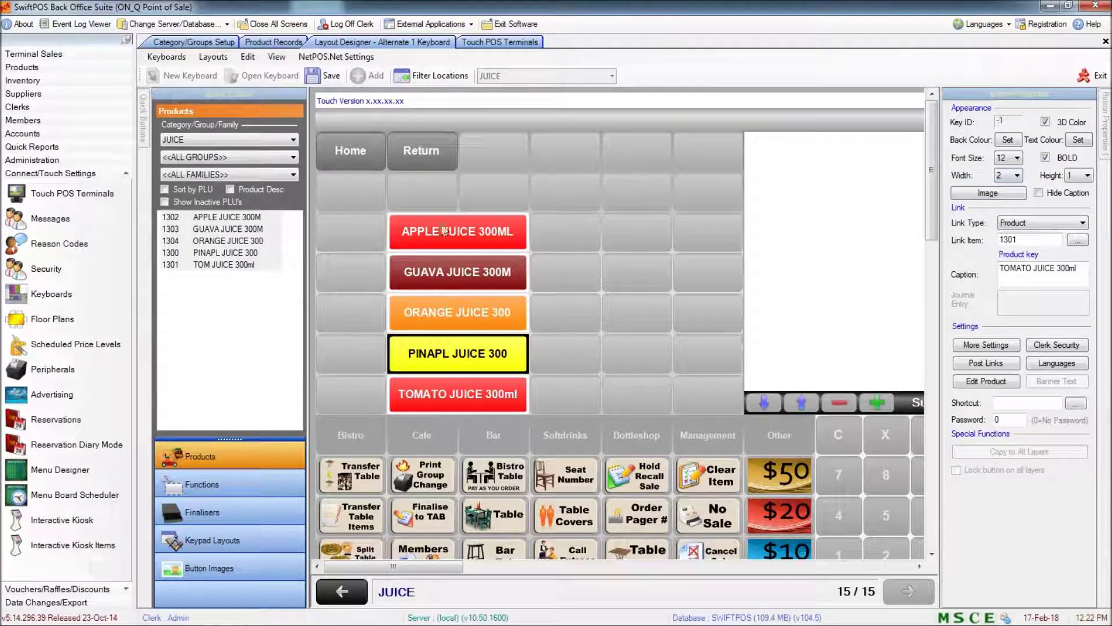
# Rearrange the juice keys: Apple, Guava, Orange in a column, Pineapple and Tomato beside them
pyautogui.moveTo(415, 228); pyautogui.dragTo(371, 203)
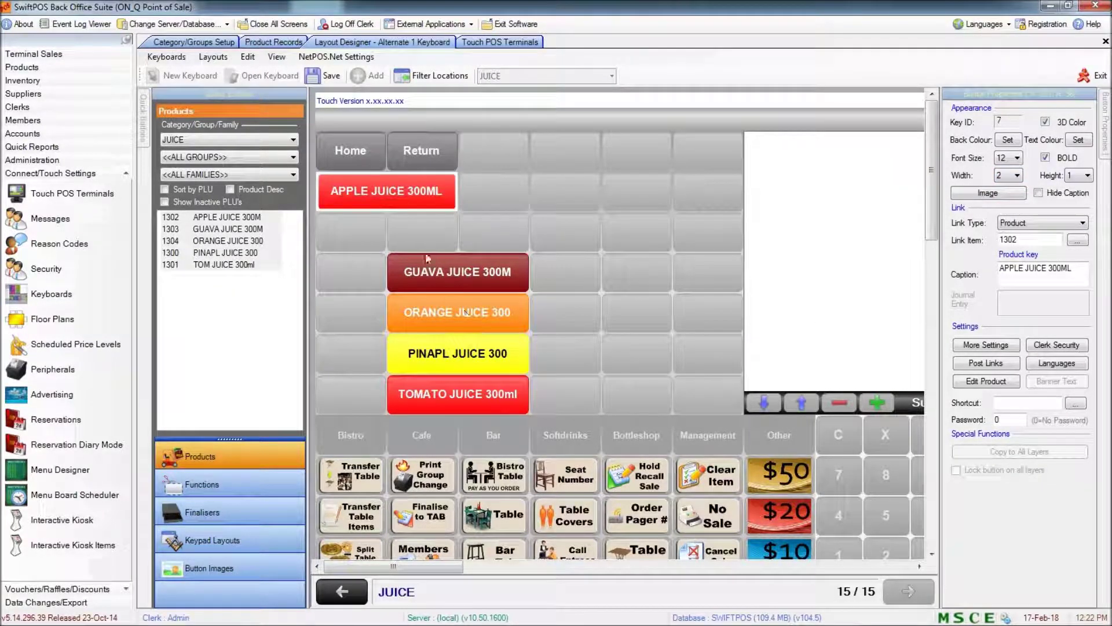
pyautogui.moveTo(428, 268); pyautogui.dragTo(357, 247)
pyautogui.moveTo(409, 299); pyautogui.dragTo(365, 271)
pyautogui.moveTo(458, 353); pyautogui.dragTo(510, 197)
pyautogui.moveTo(454, 400); pyautogui.dragTo(499, 227)
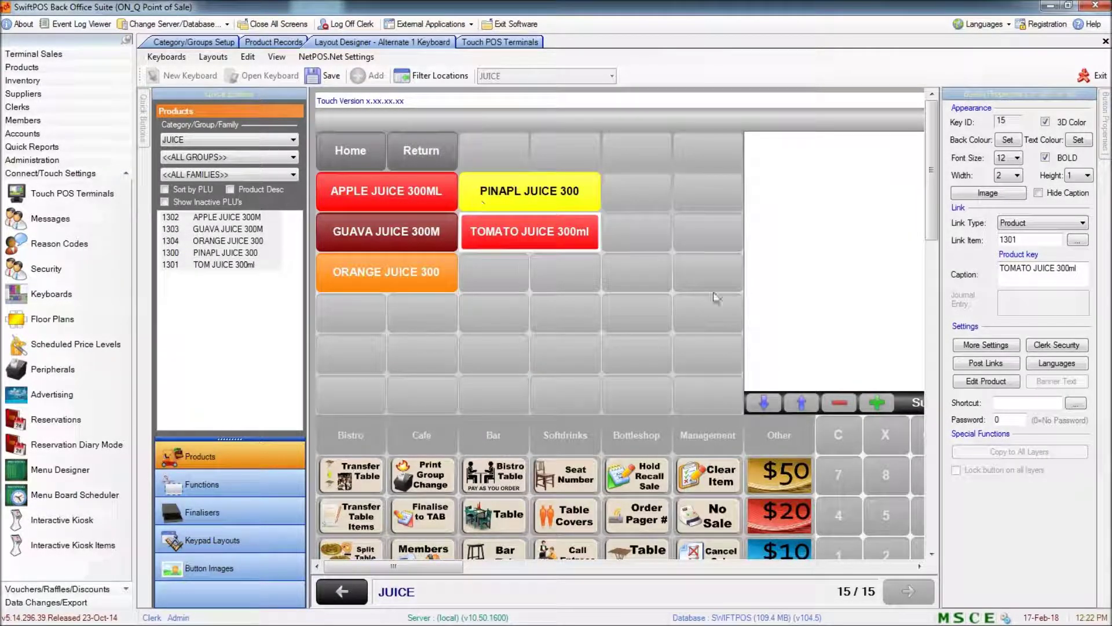
pyautogui.click(686, 298)
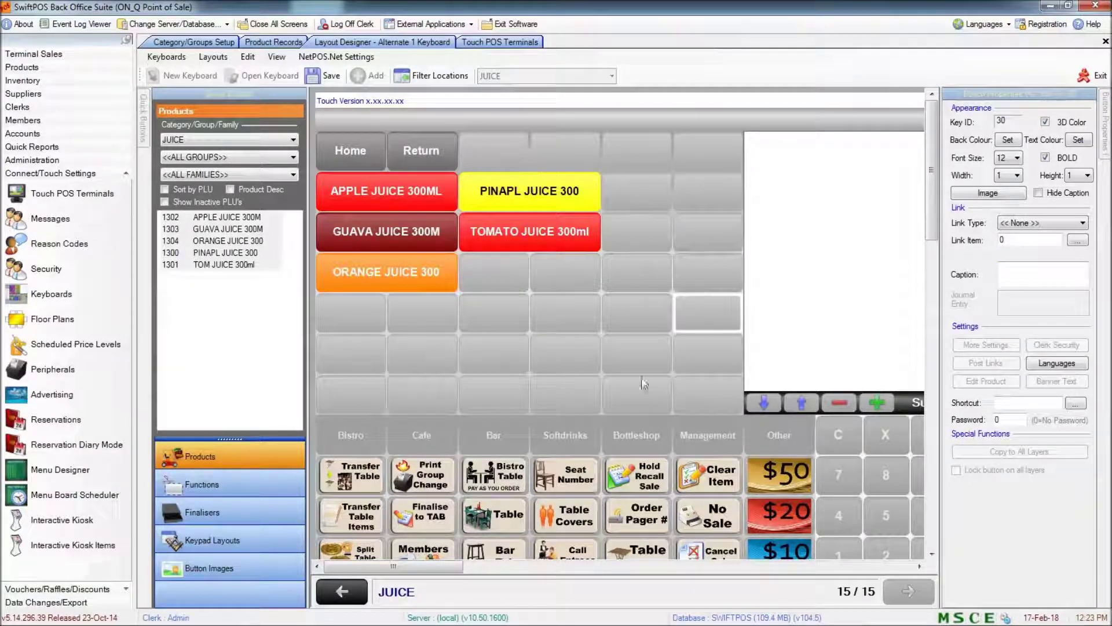
# Delete the TOMATO JUICE 300ml key, move PINAPL JUICE 300 below ORANGE JUICE 300, and save
pyautogui.click(512, 241)
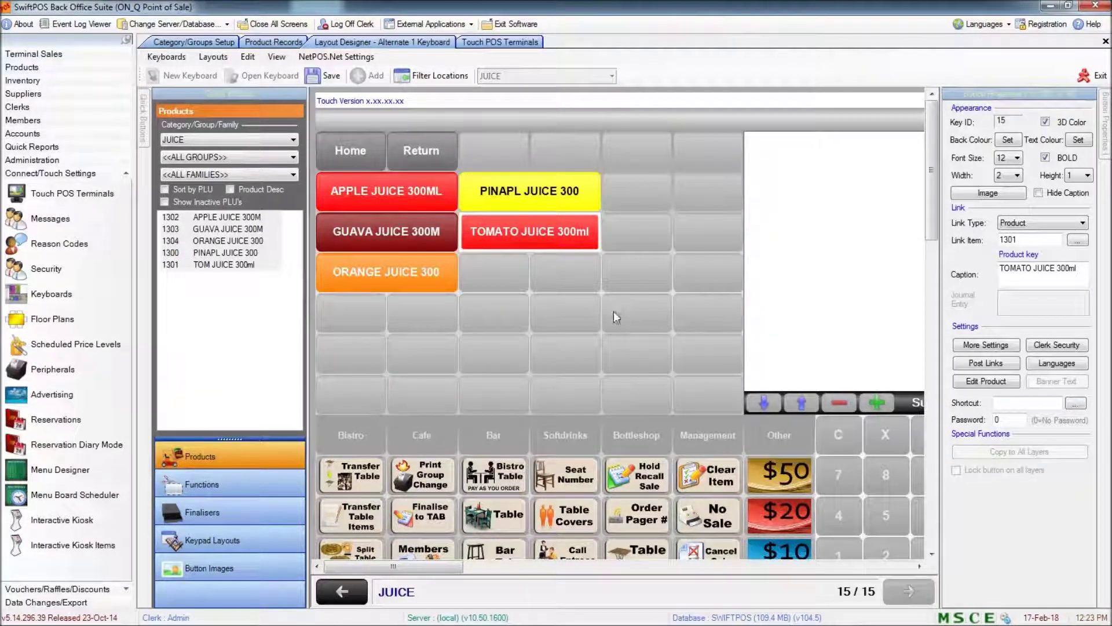
pyautogui.press('Delete')
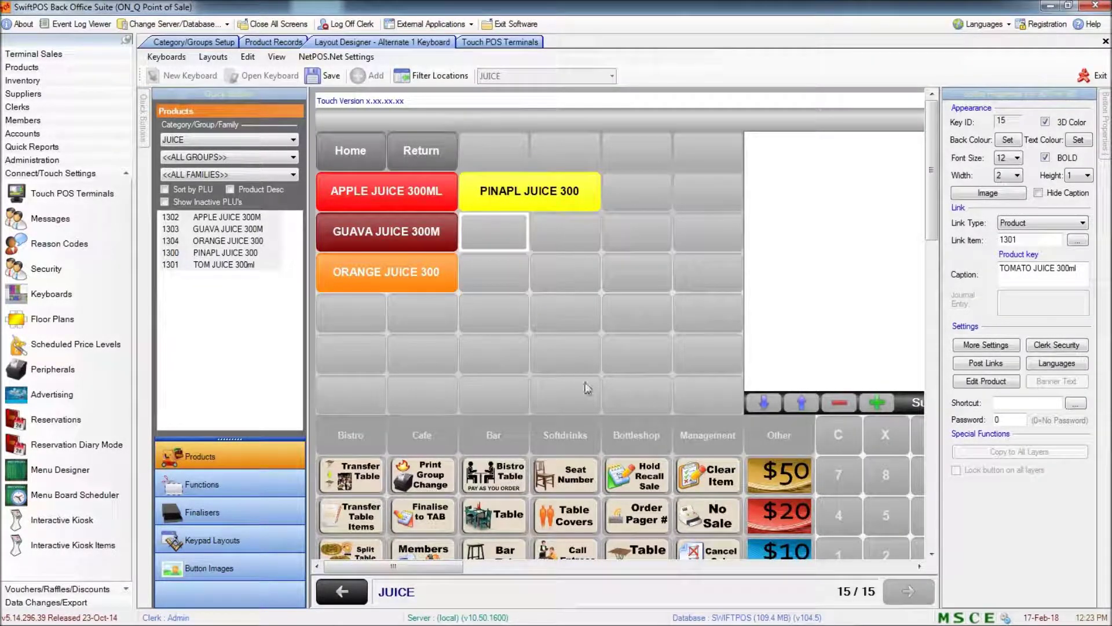
pyautogui.click(328, 79)
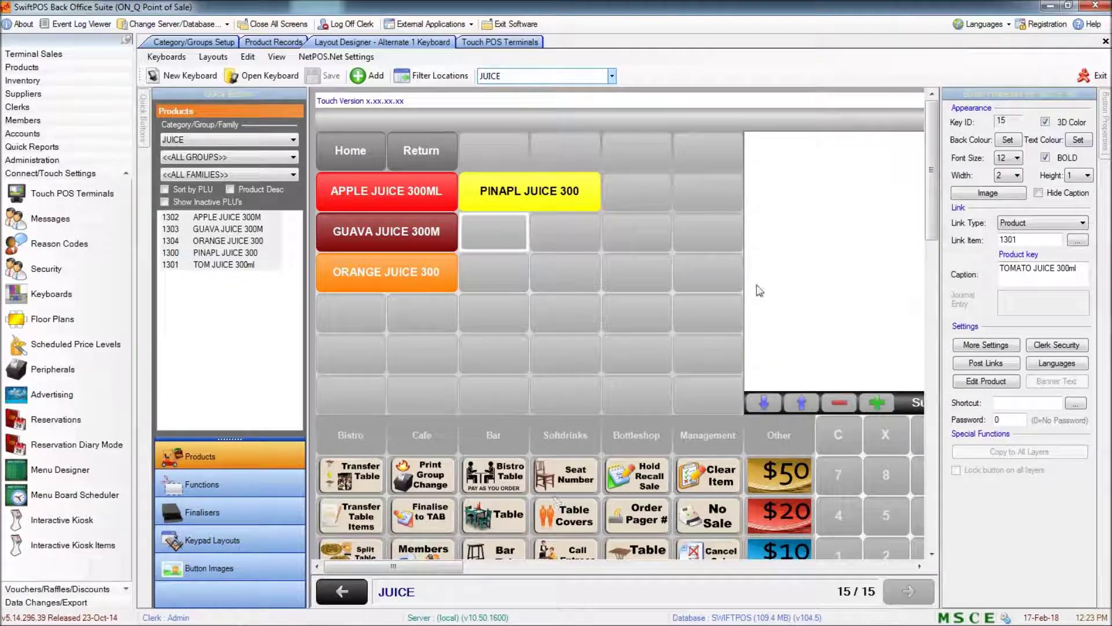
pyautogui.moveTo(492, 190); pyautogui.dragTo(347, 301)
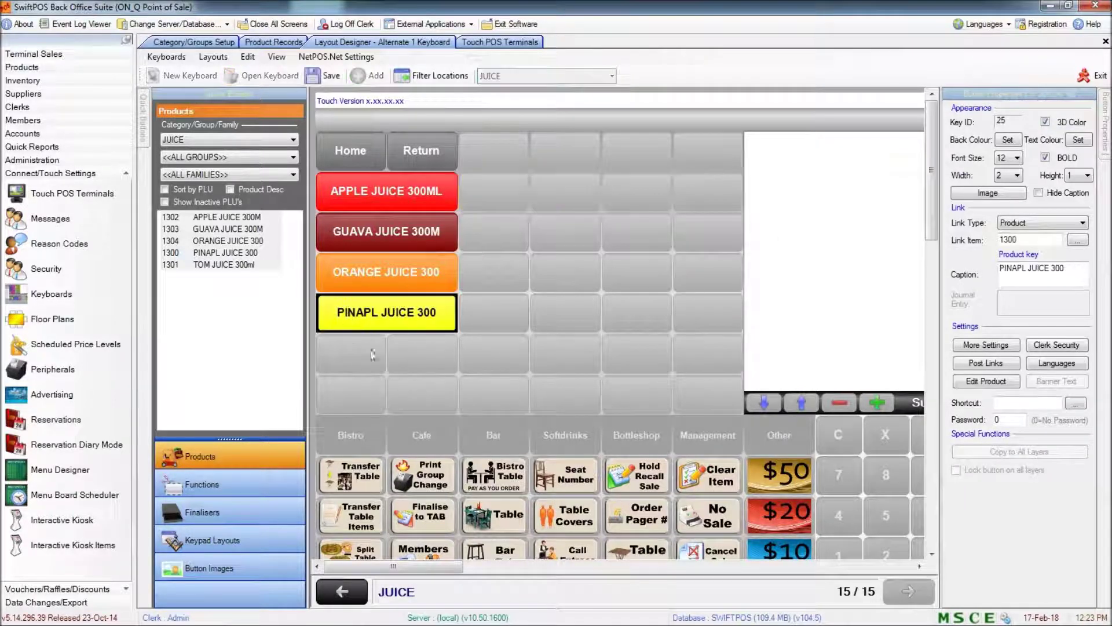
pyautogui.click(328, 76)
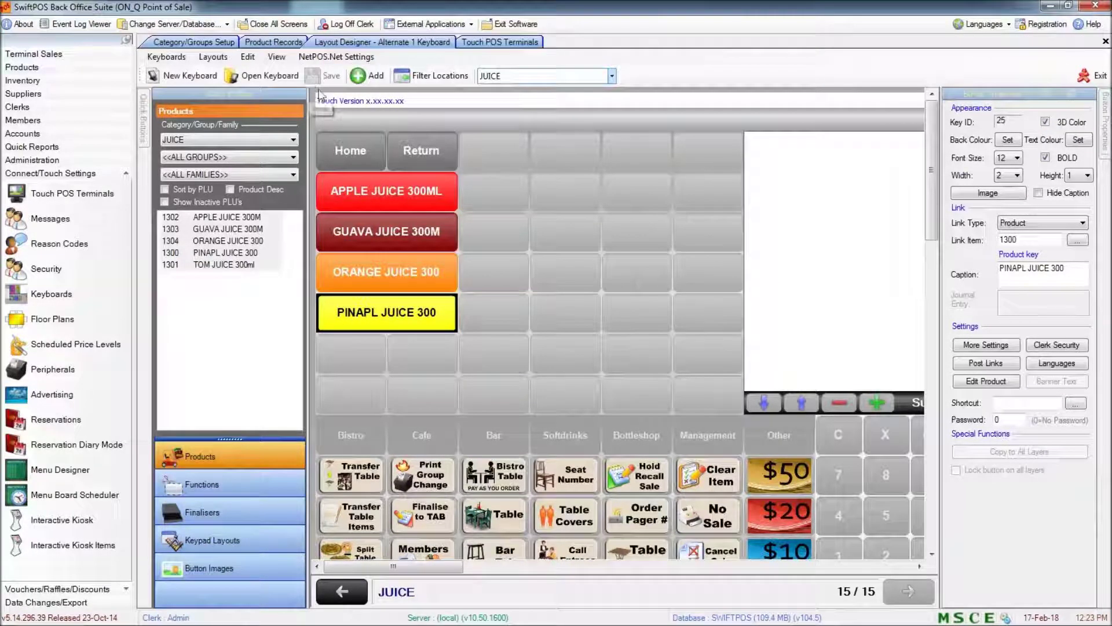
# Load the Cafe layout and select the empty key below JUICE CAT PROMPT
pyautogui.click(594, 80)
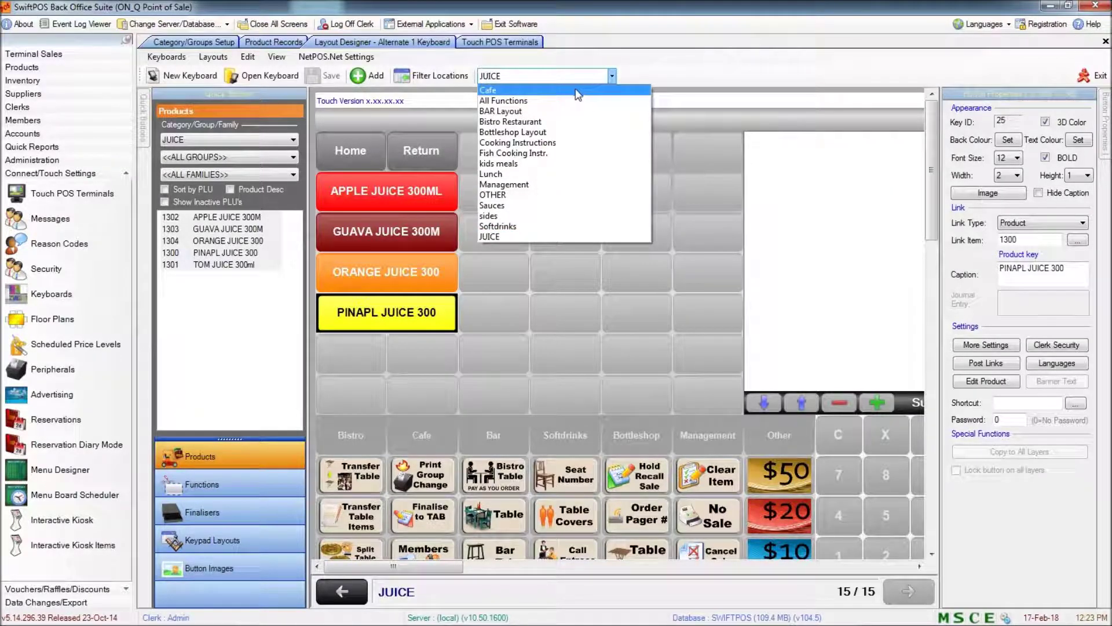
pyautogui.click(579, 92)
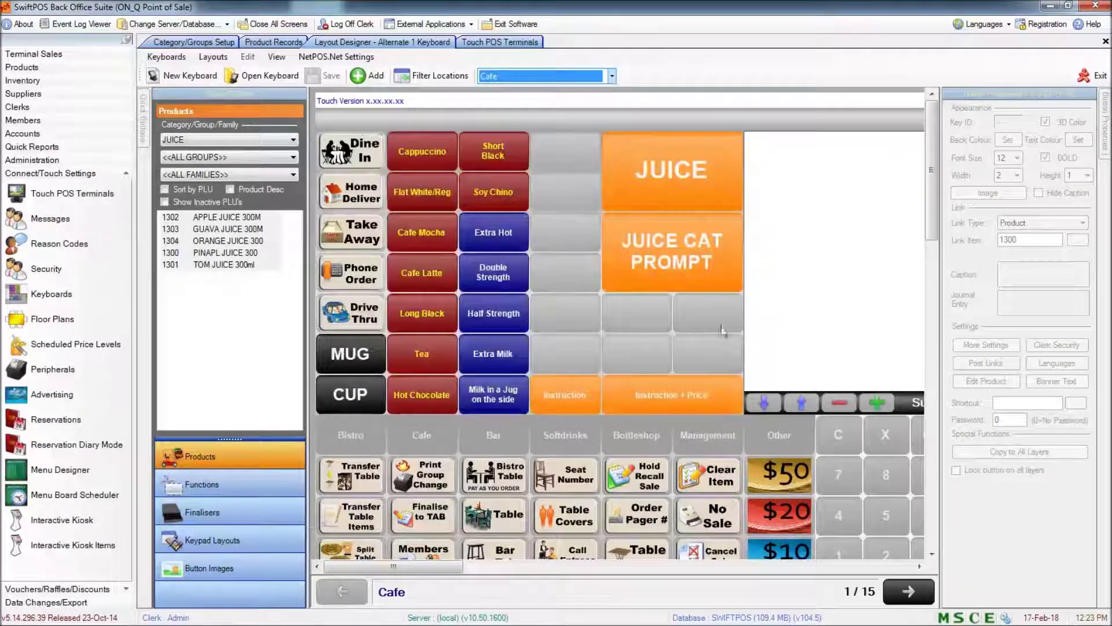
pyautogui.click(641, 323)
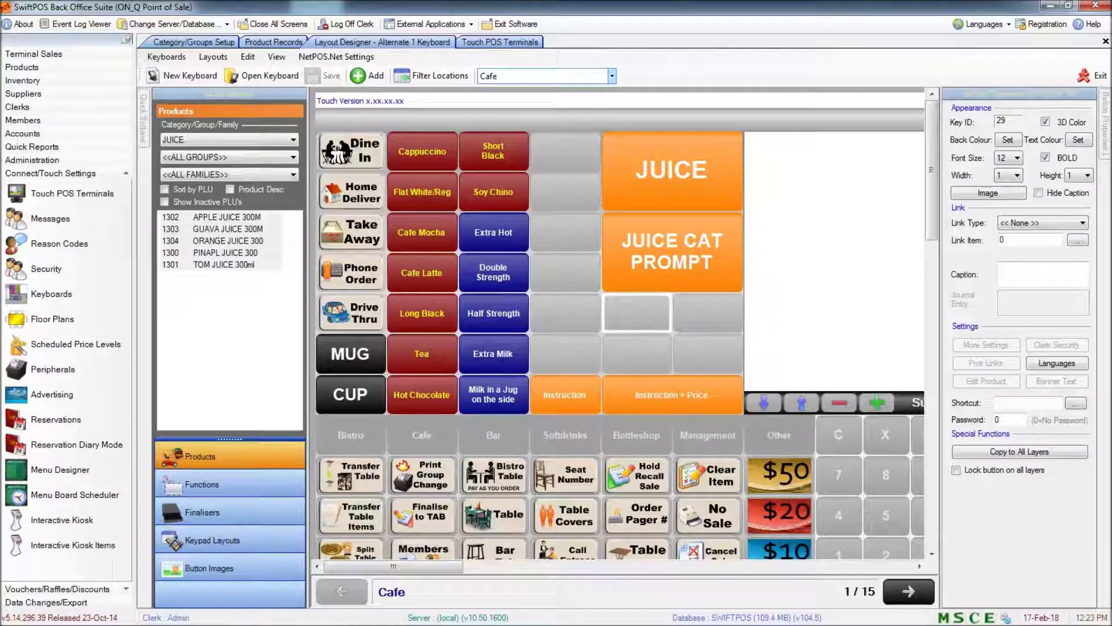
# Set the key's Link Type to Layout and link it to 274 JUICE
pyautogui.click(1019, 226)
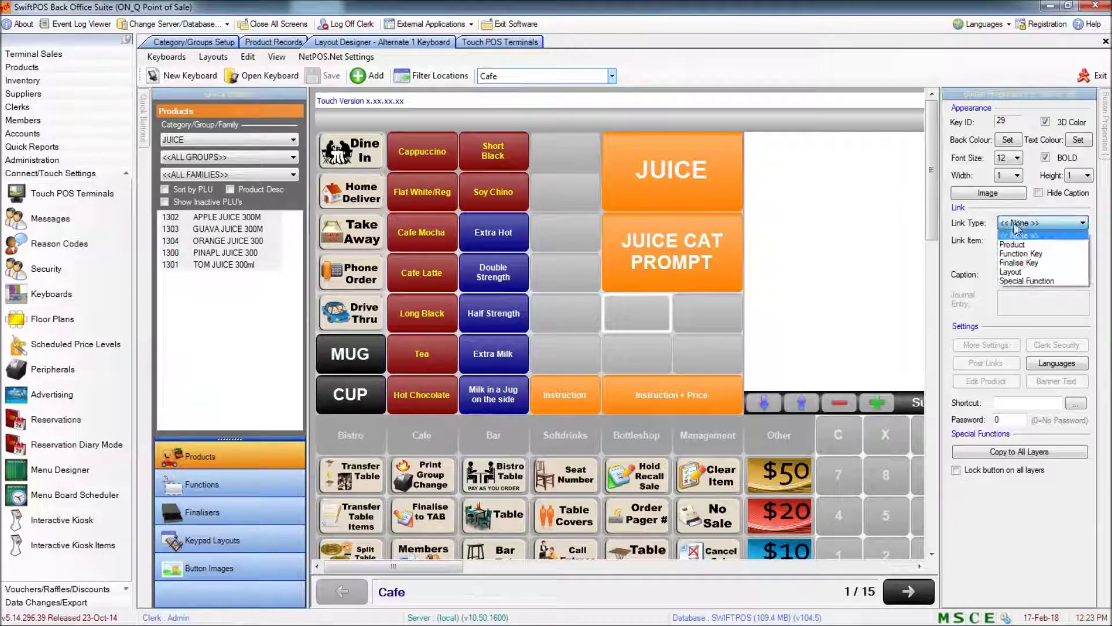
pyautogui.click(1023, 273)
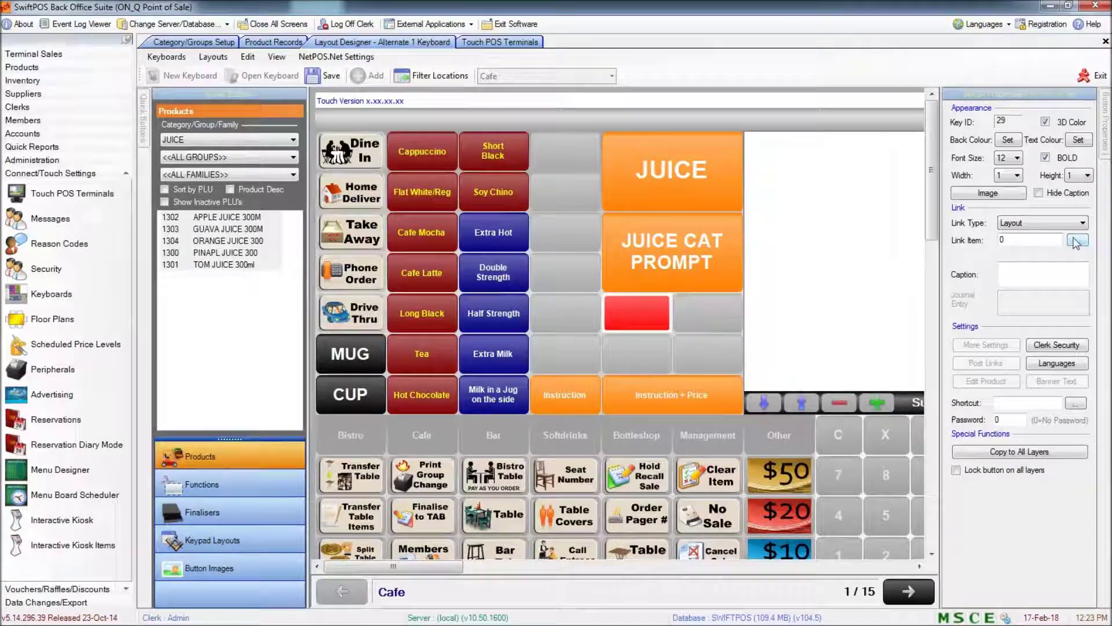
pyautogui.click(1077, 241)
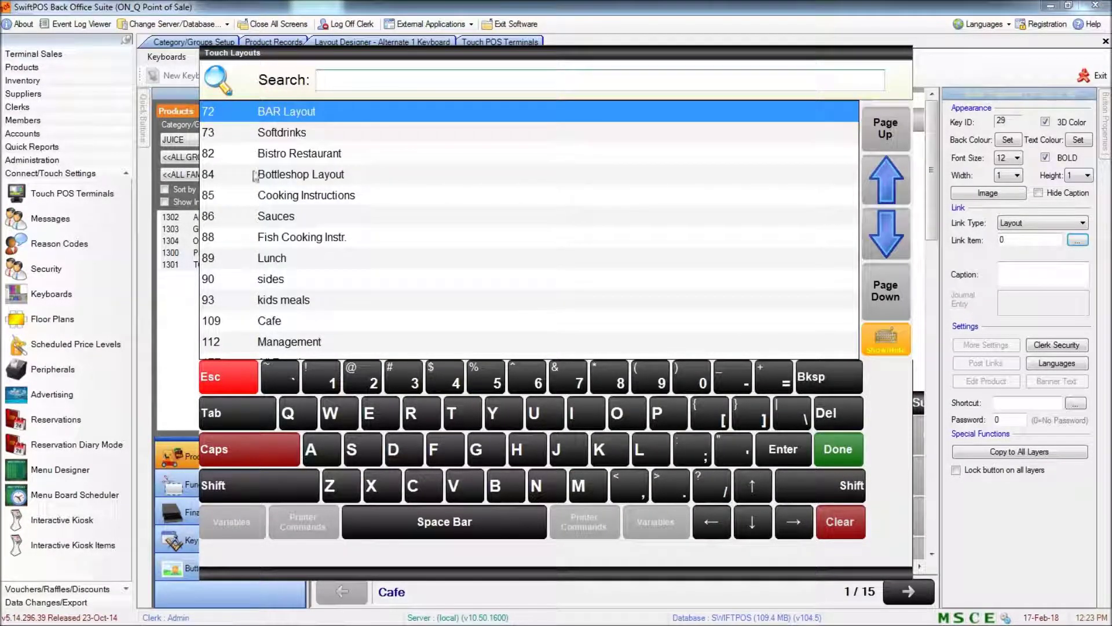
pyautogui.click(894, 294)
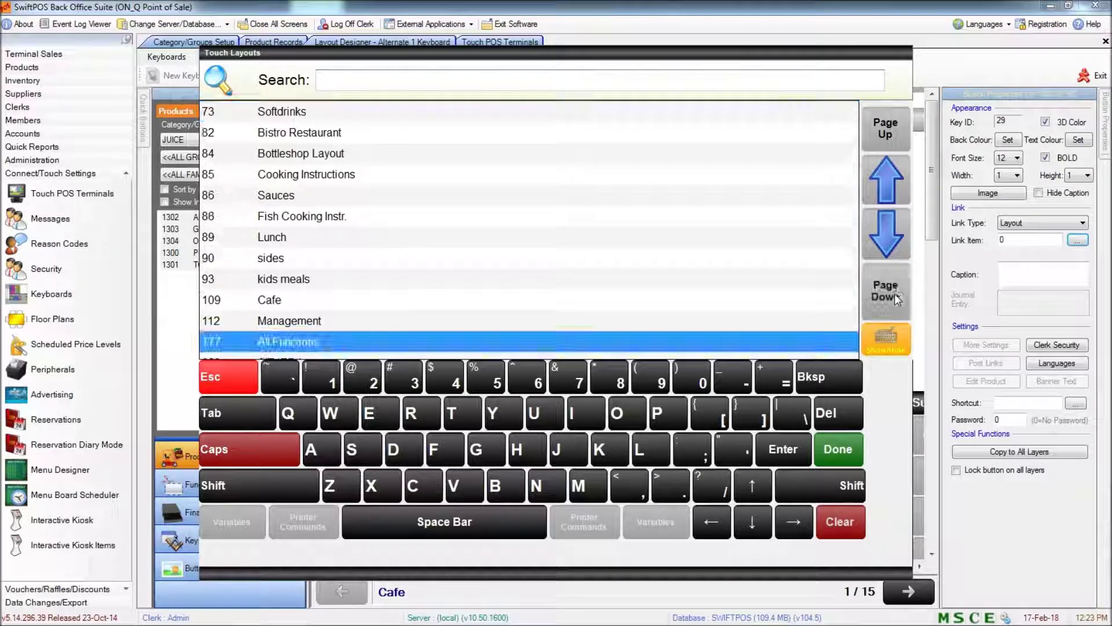
pyautogui.click(902, 287)
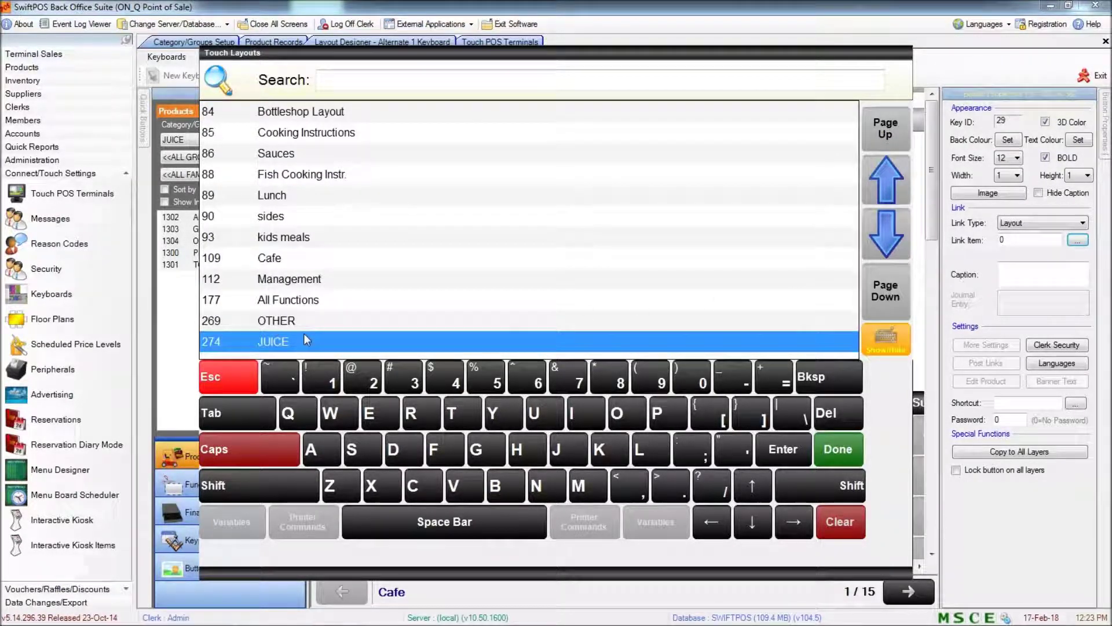
pyautogui.doubleClick(289, 340)
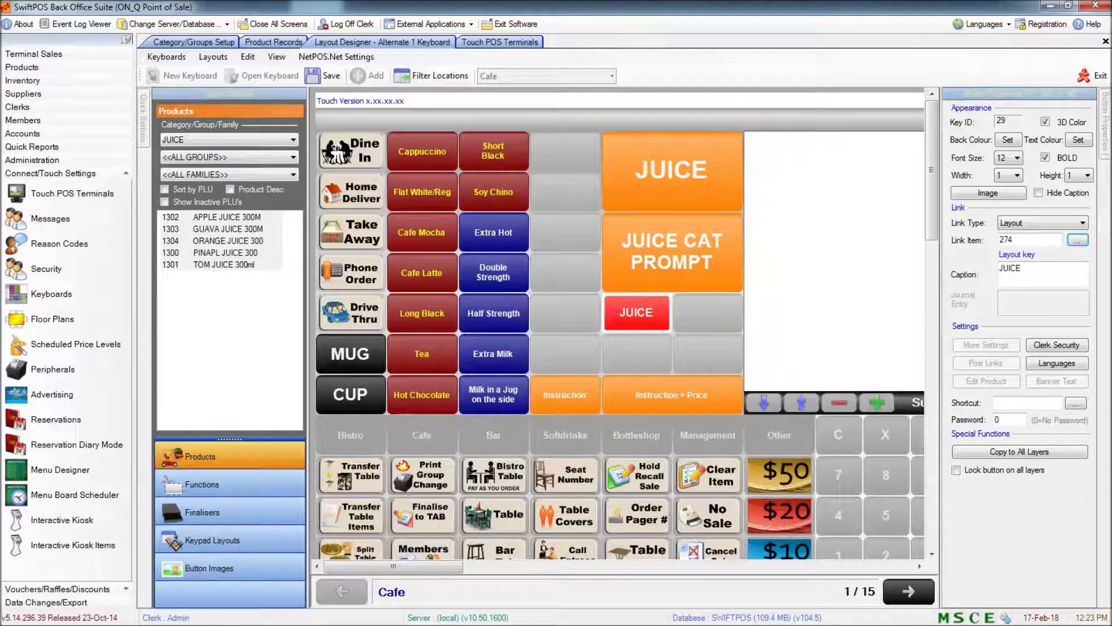
# Give the Cafe JUICE key width 2 and a bright green back colour, then save
pyautogui.click(1017, 175)
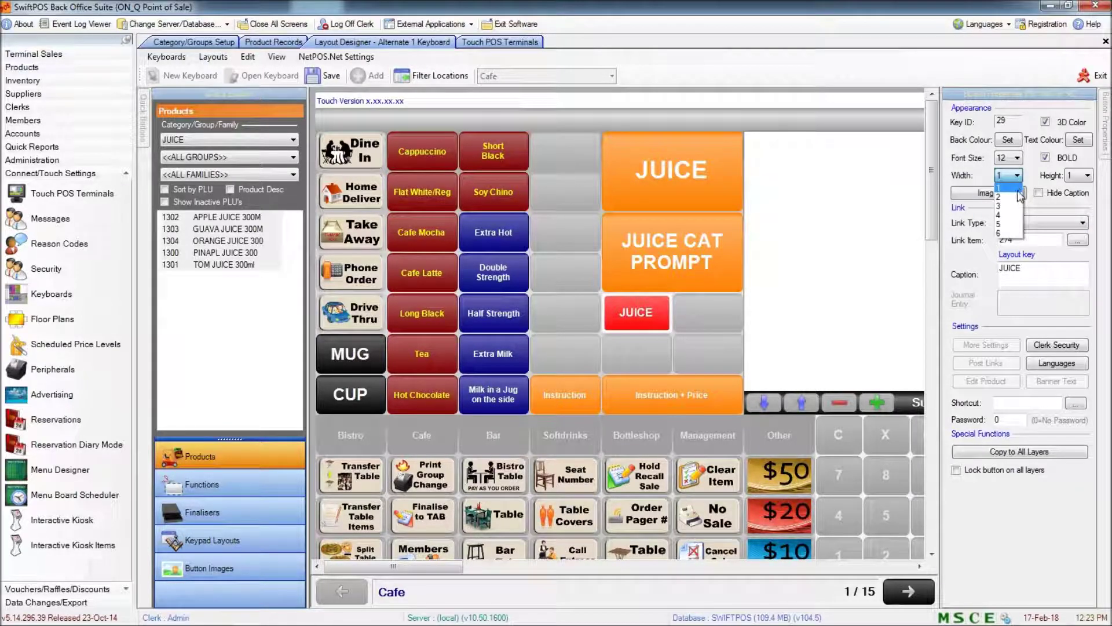
pyautogui.click(1018, 195)
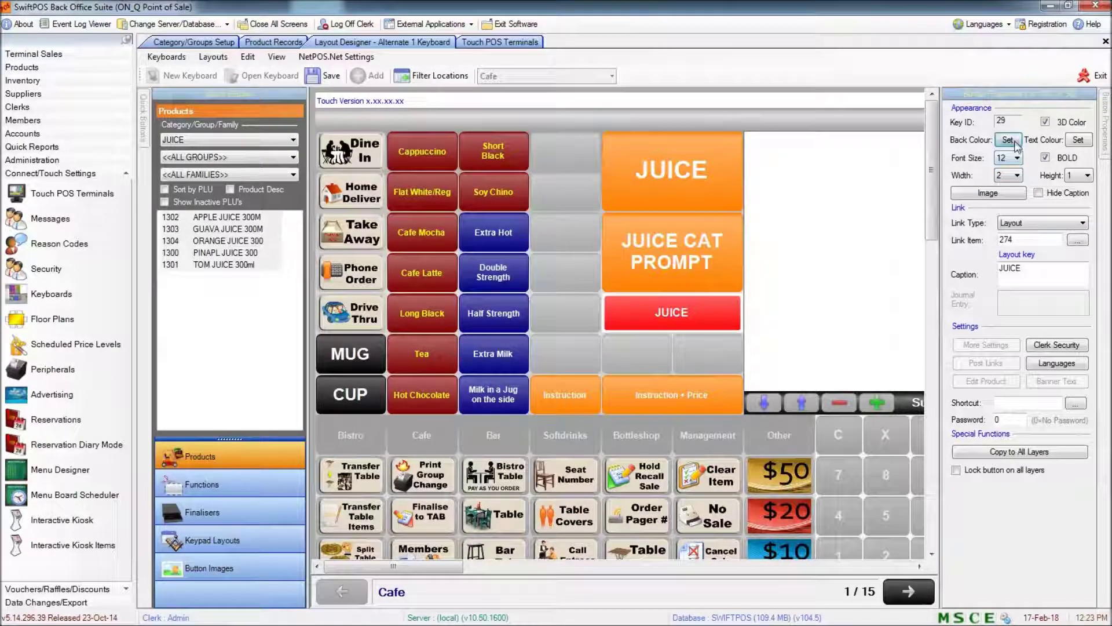
pyautogui.click(1008, 140)
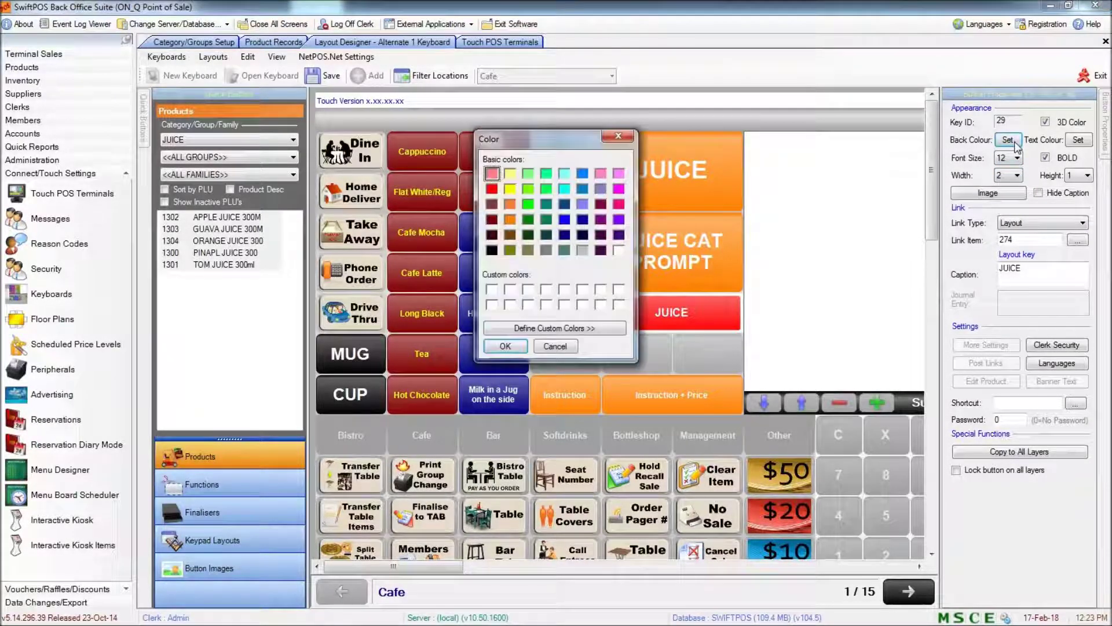
pyautogui.click(528, 204)
pyautogui.click(505, 346)
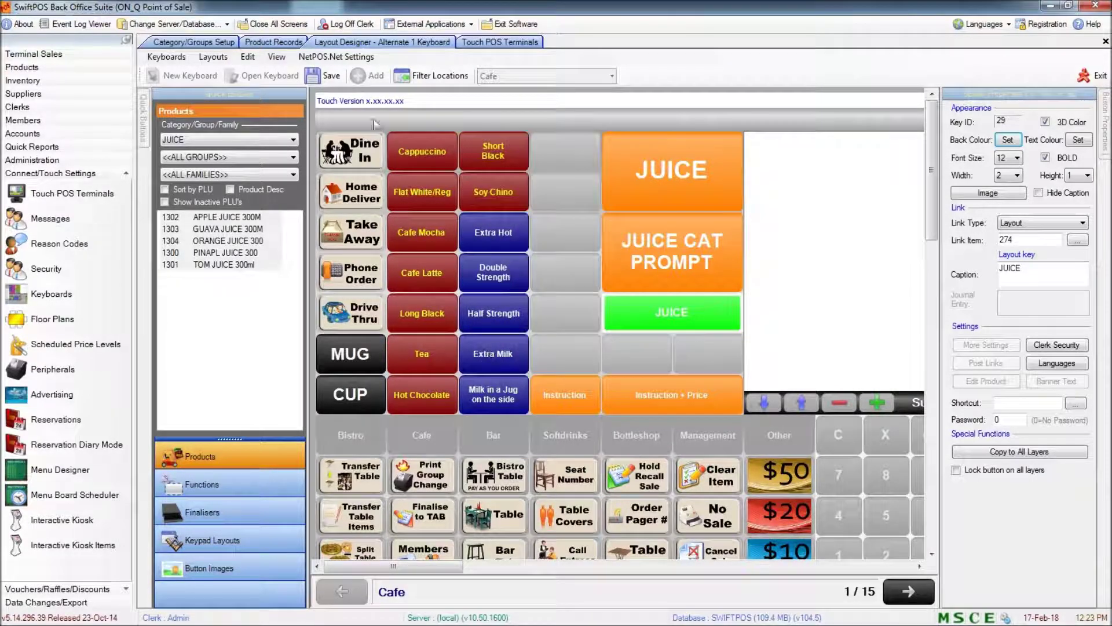
pyautogui.click(329, 77)
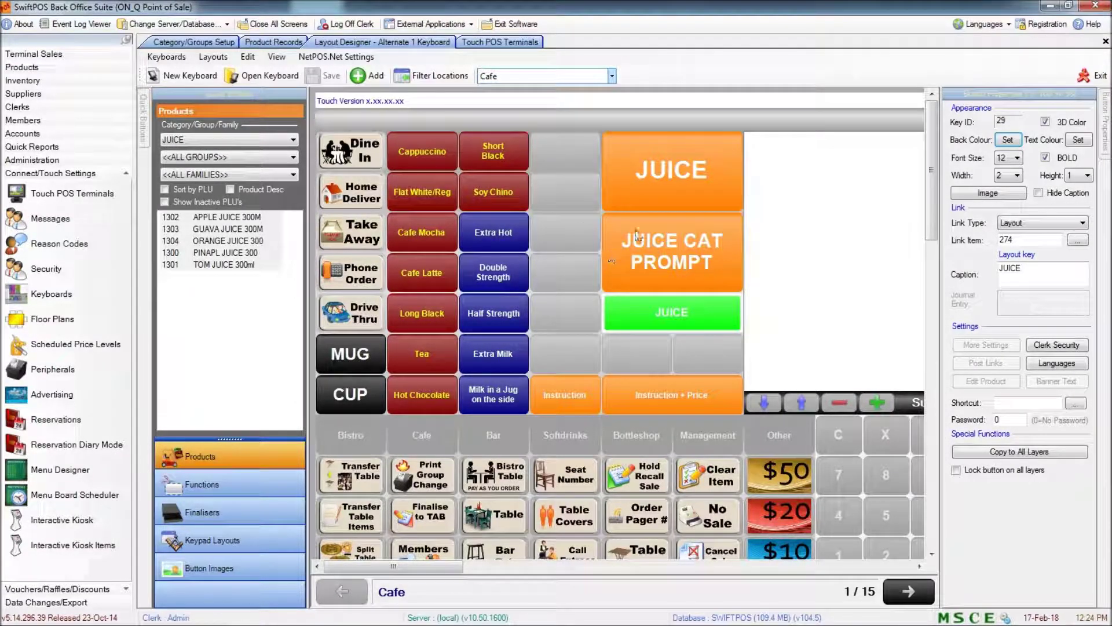
# Close the designer and, in SwiftPOS Touch, open the juice layout from the green JUICE key
pyautogui.click(272, 23)
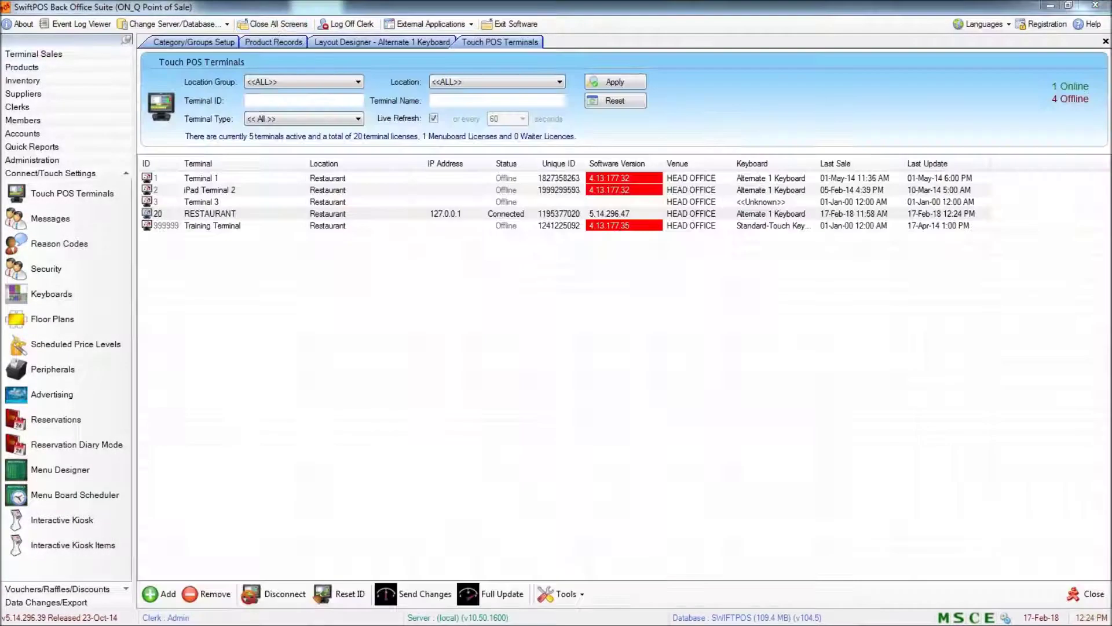
pyautogui.hotkey('alt', 'Tab')
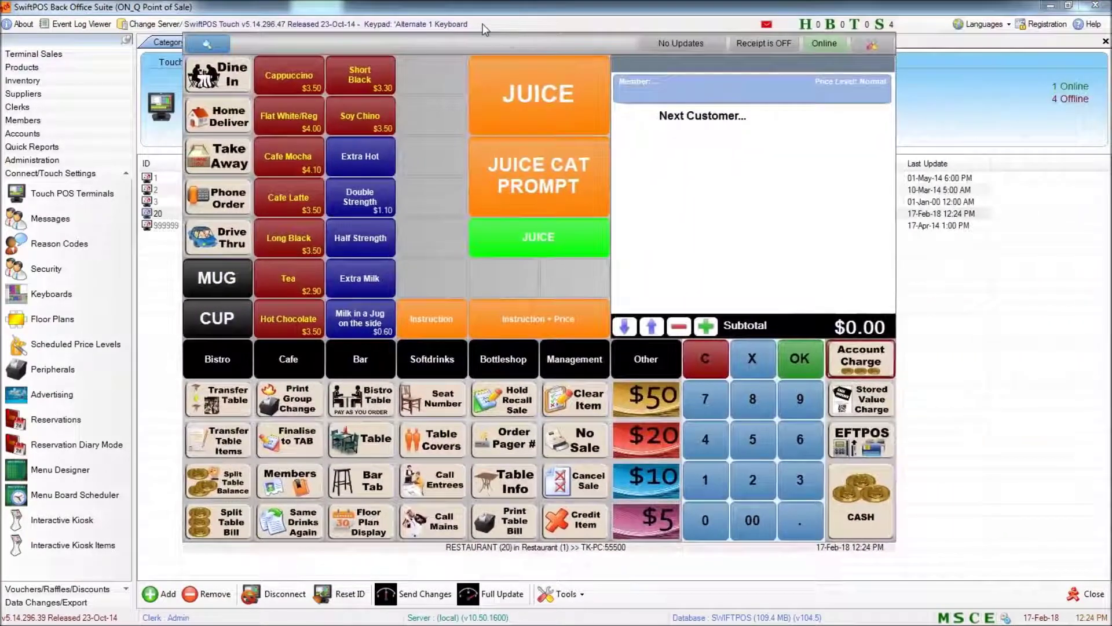
pyautogui.click(529, 240)
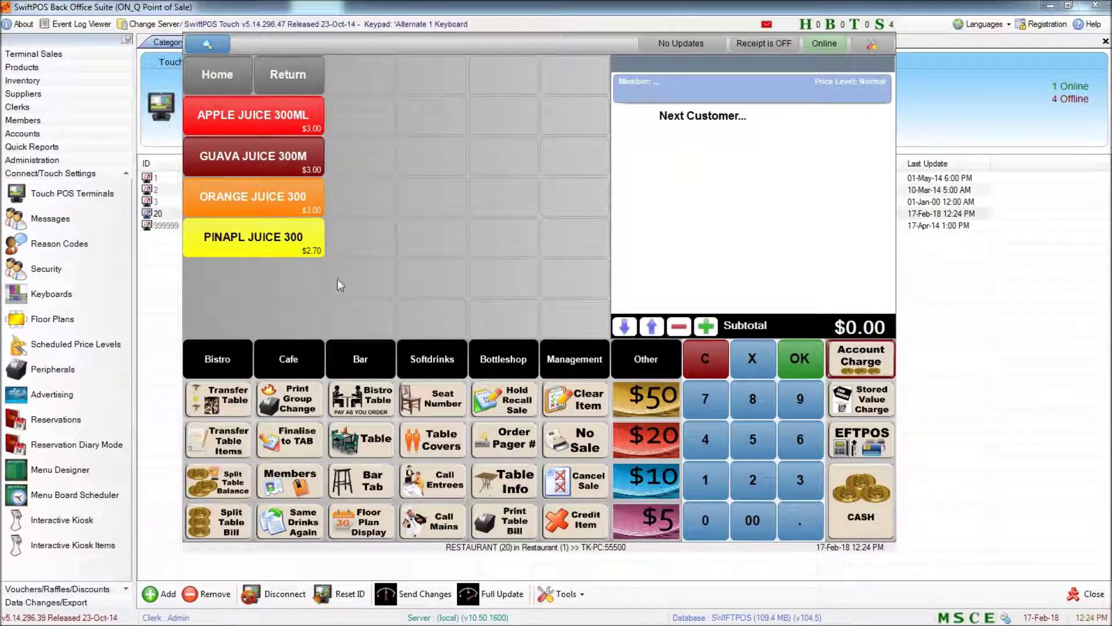
# Ring up seven juices: apple, guava, orange, pineapple, orange, guava and apple
pyautogui.click(249, 114)
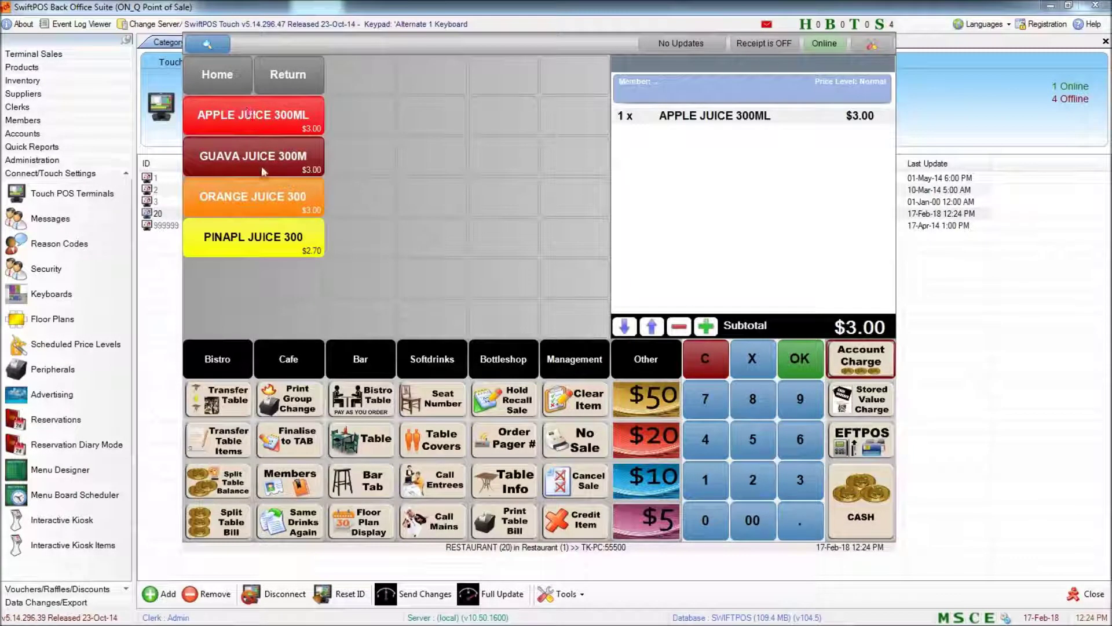
pyautogui.click(263, 170)
pyautogui.click(275, 203)
pyautogui.click(272, 238)
pyautogui.click(299, 200)
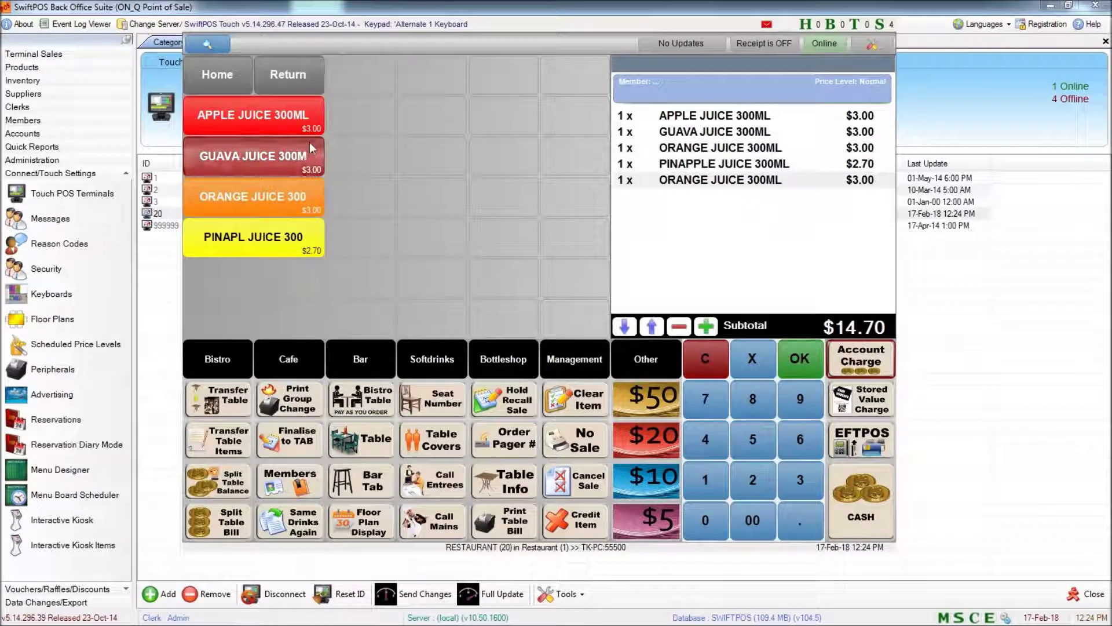
pyautogui.click(298, 158)
pyautogui.click(301, 114)
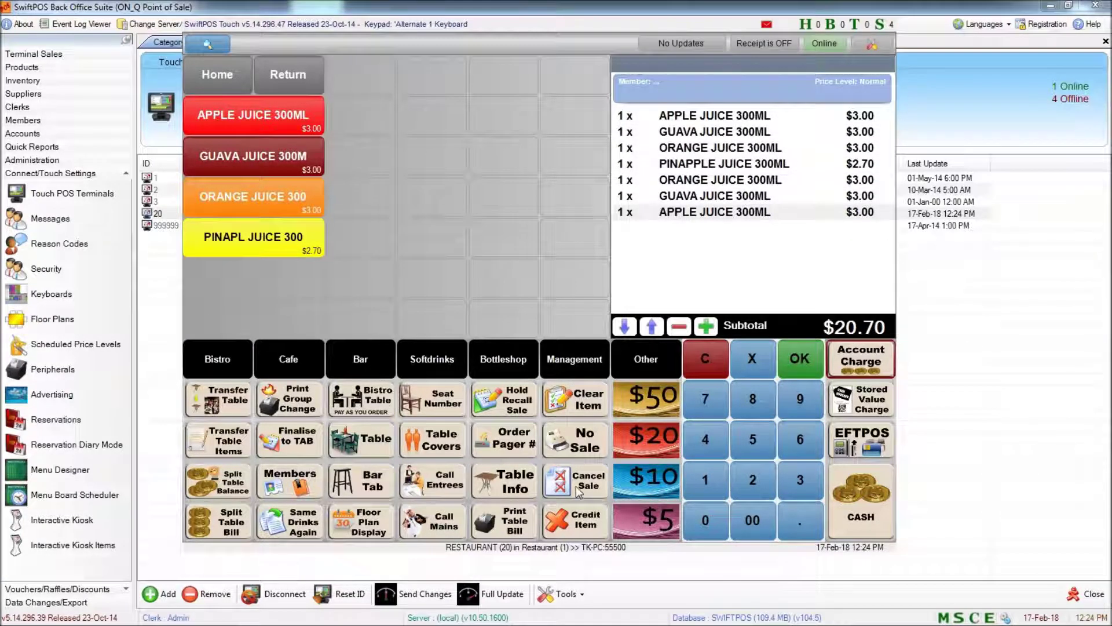
# Return to the Cafe keyboard and add orange, apple and guava juices via the JUICE key
pyautogui.click(297, 87)
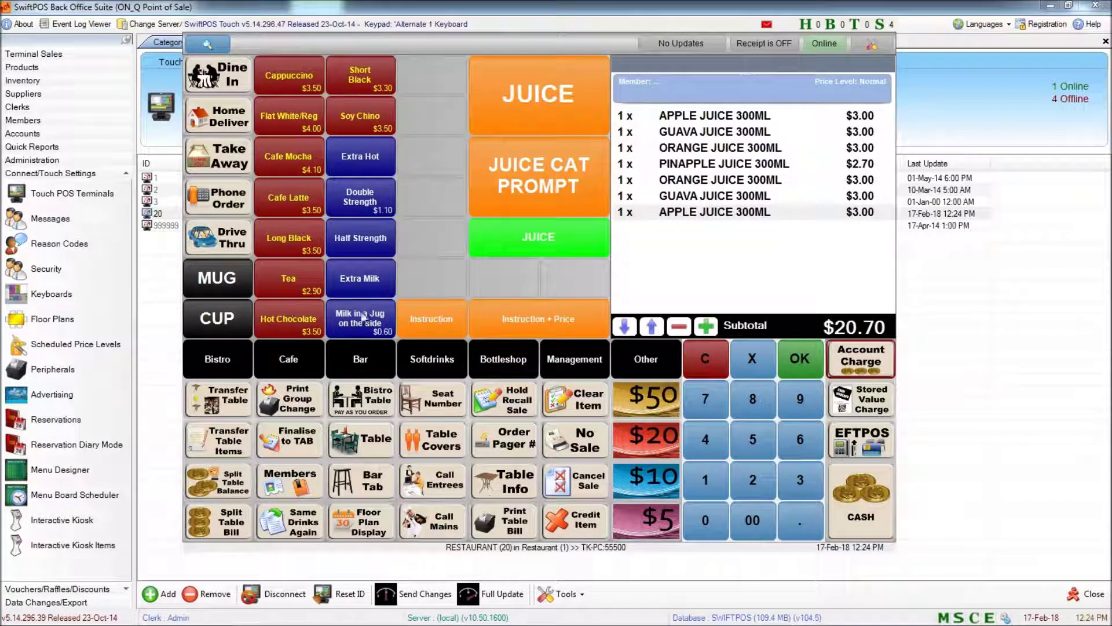
pyautogui.click(538, 236)
pyautogui.click(290, 92)
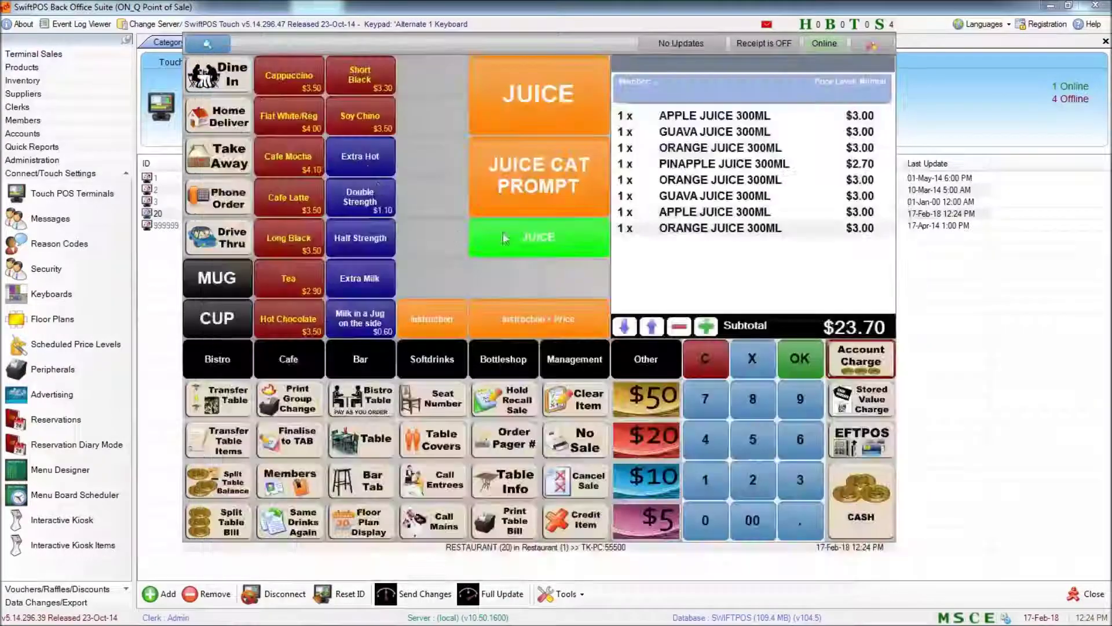
pyautogui.click(510, 186)
pyautogui.click(573, 193)
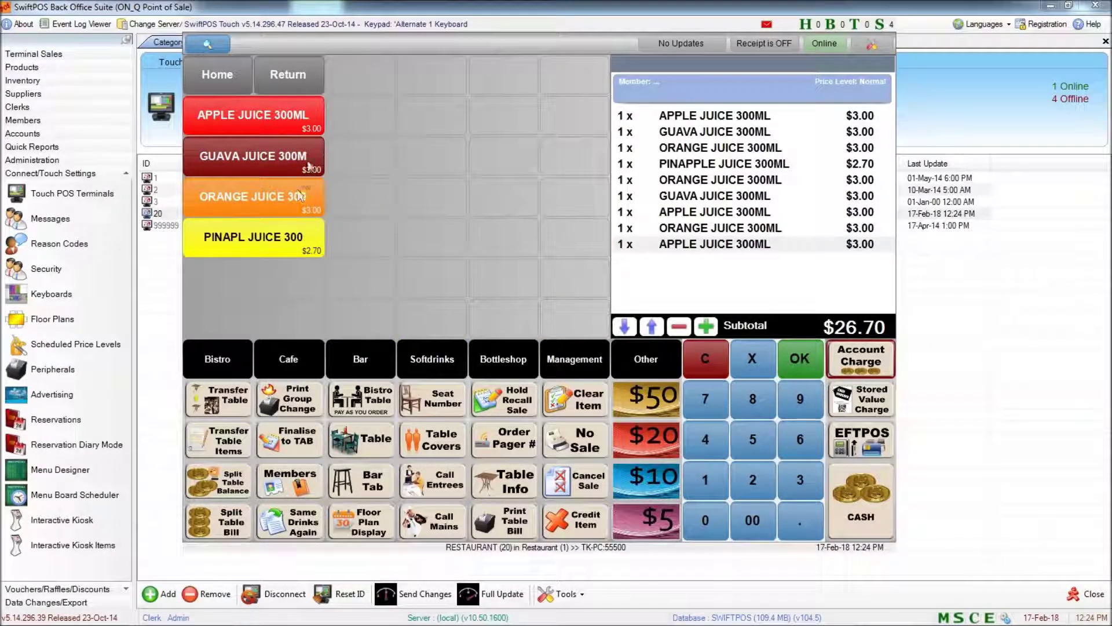
pyautogui.click(299, 165)
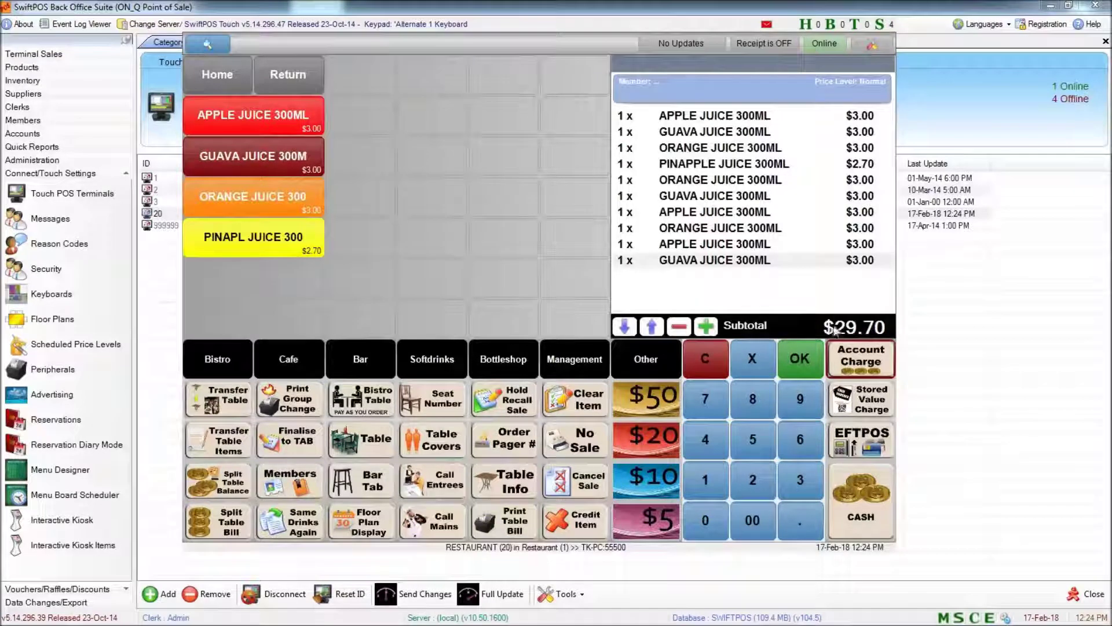